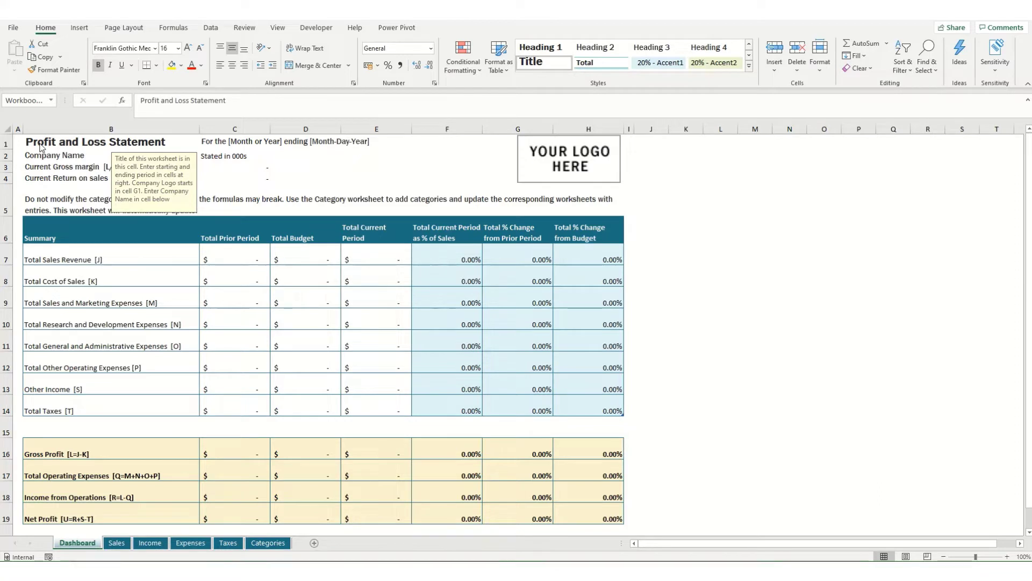
From the title cell, try the Ctrl+F and Ctrl+H search windows, closing each, then open Find & Select.
click(42, 140)
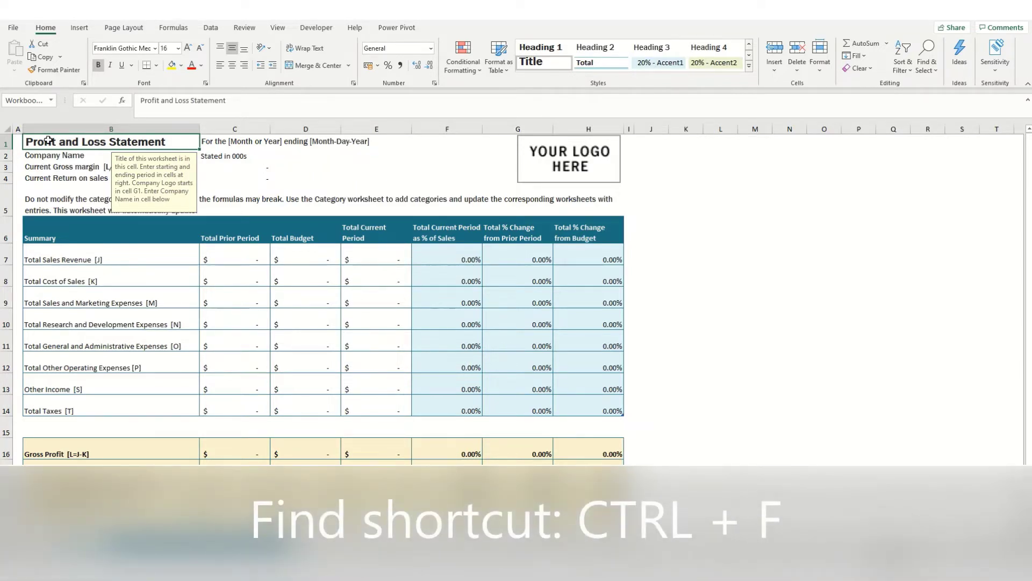
key(ctrl+f)
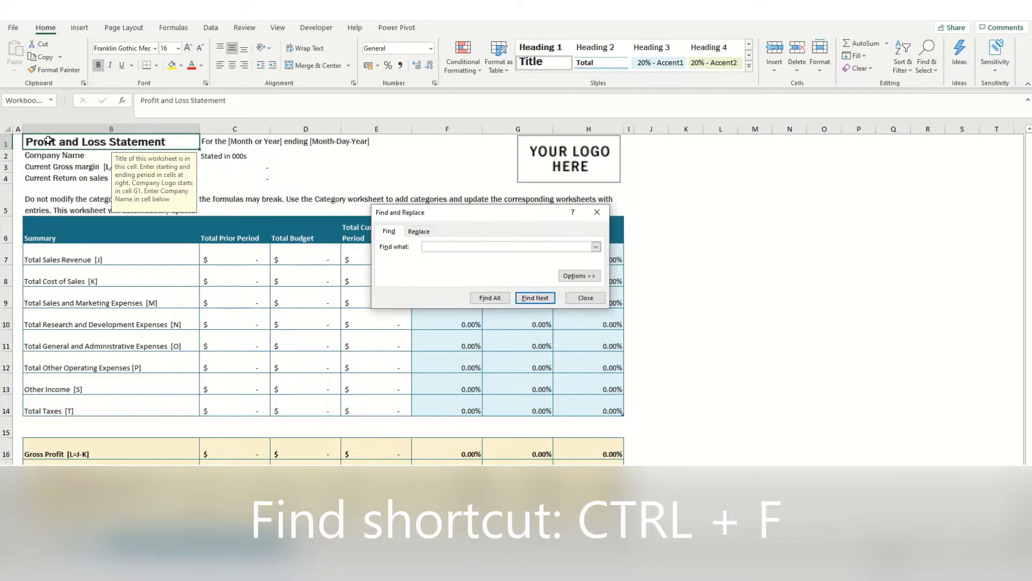
click(585, 297)
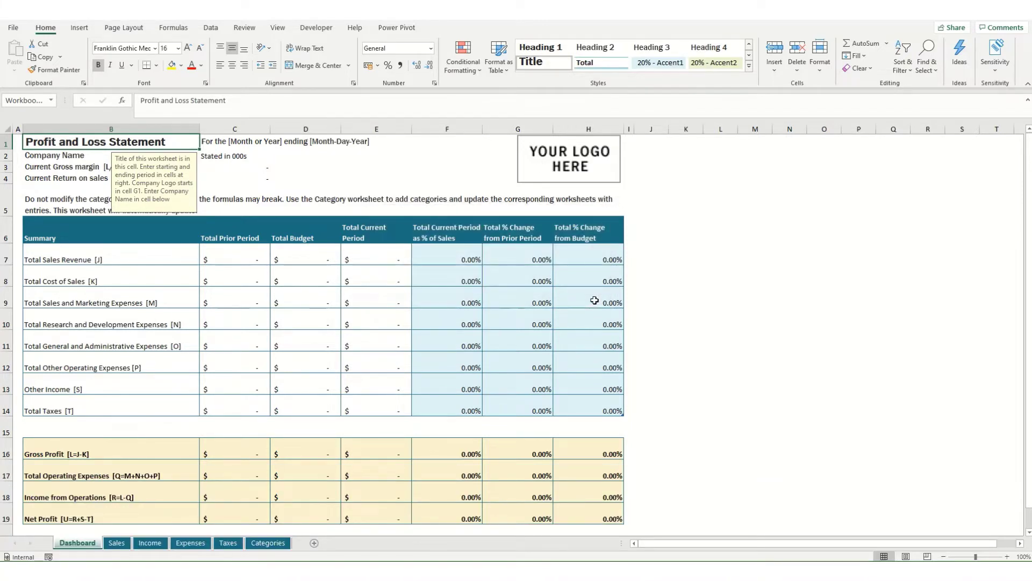
key(ctrl+h)
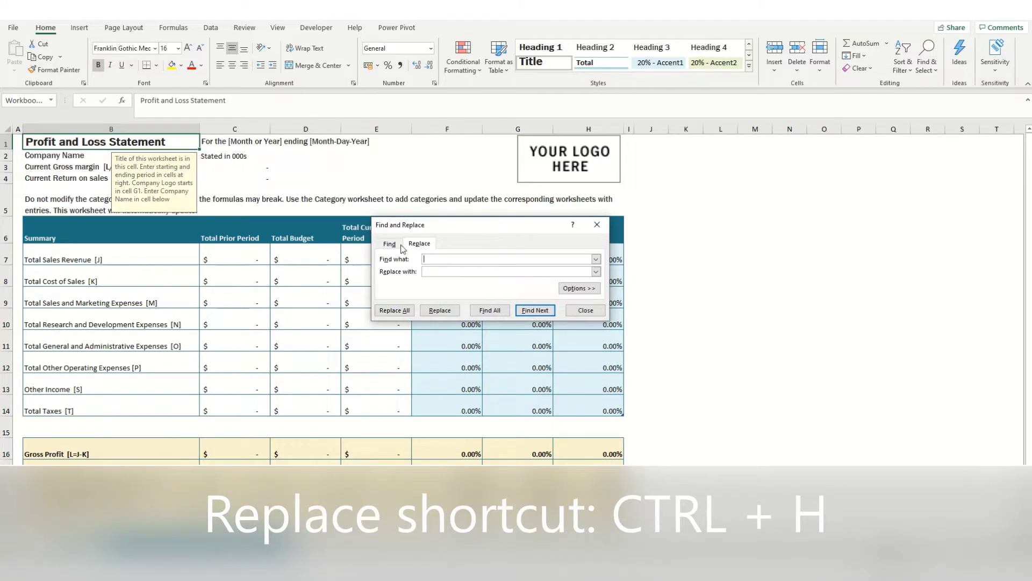
click(385, 245)
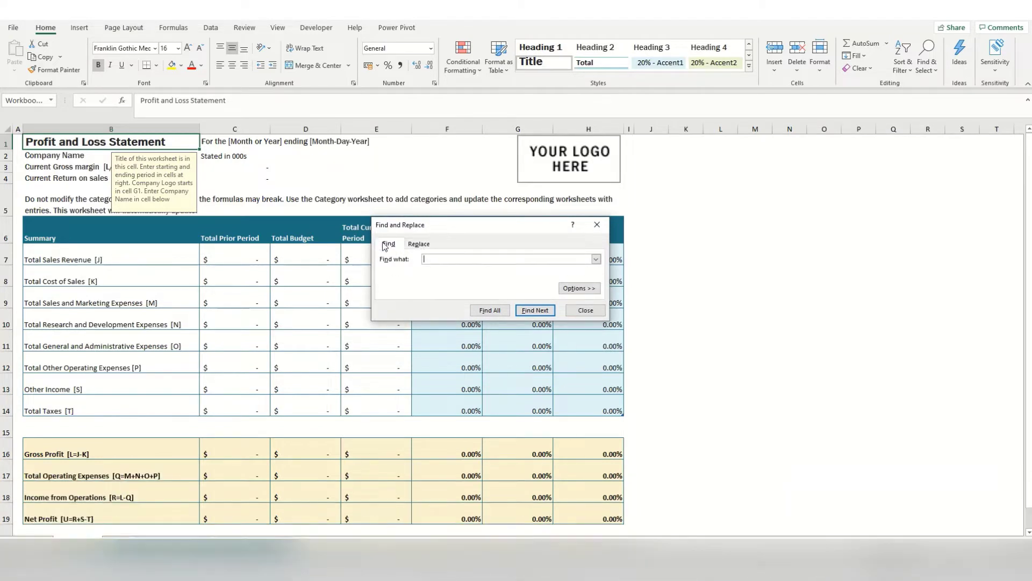
click(585, 310)
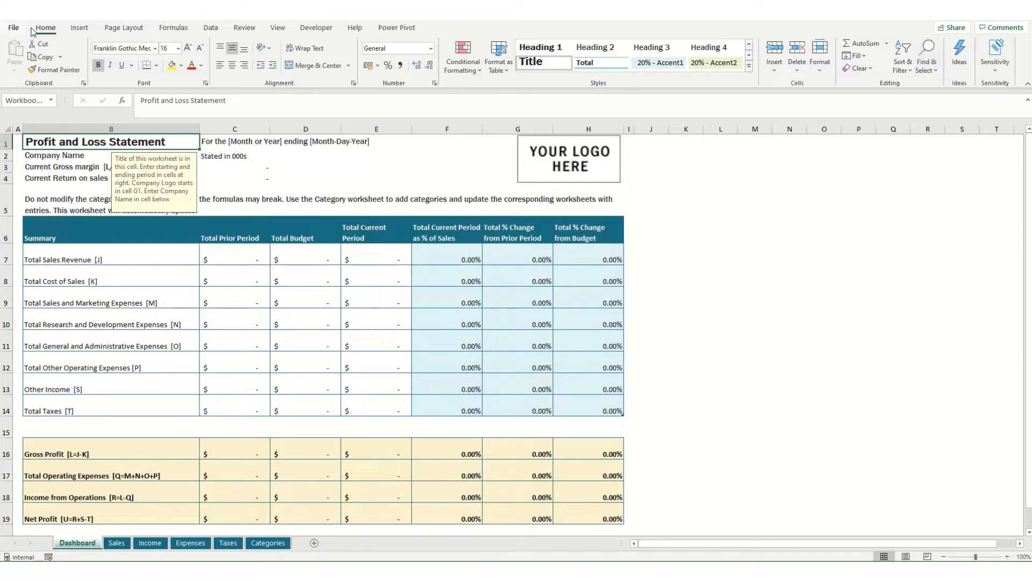
click(929, 76)
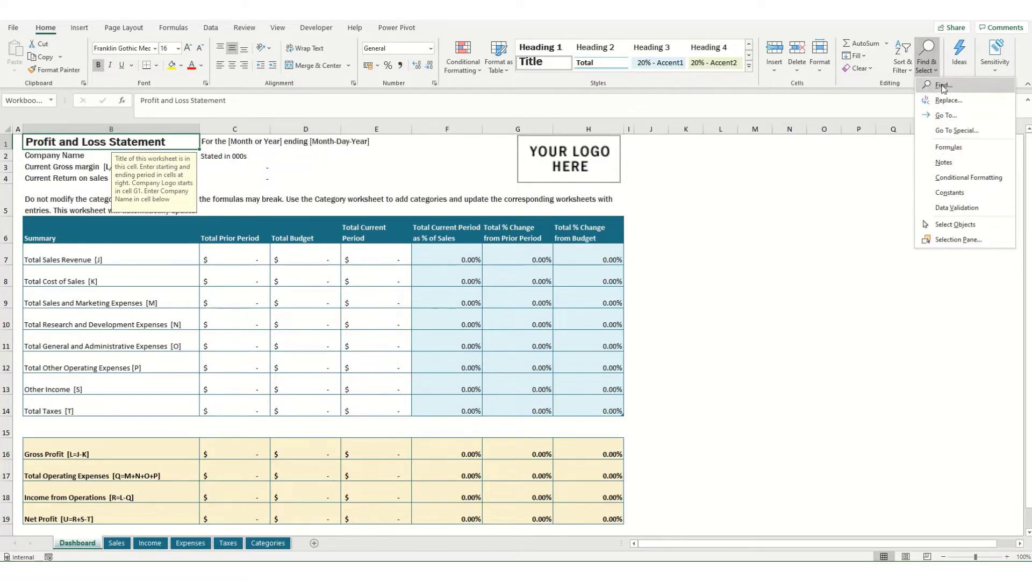
Search for 'Total' and jump to the first matching cell, C3.
click(943, 86)
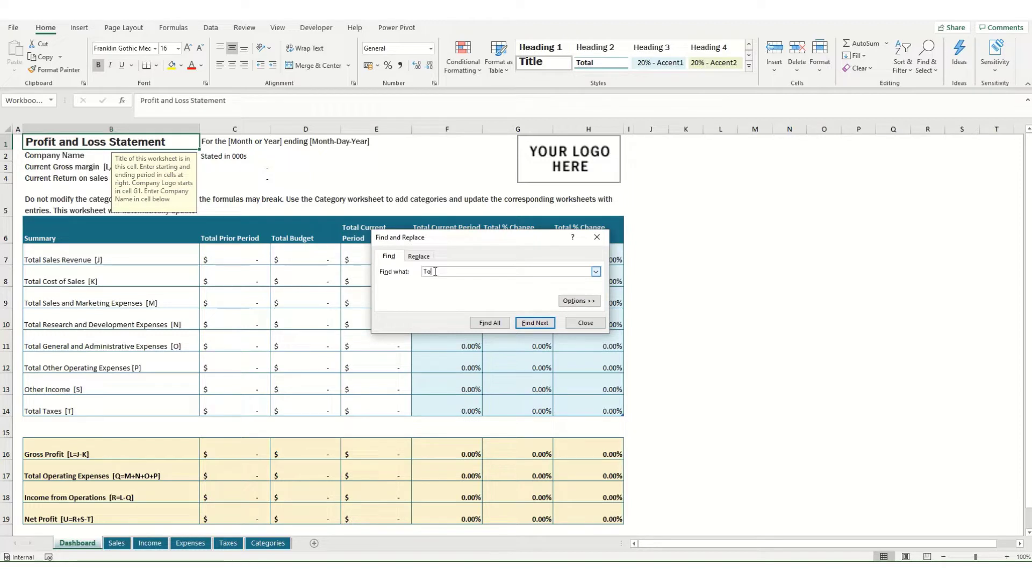
text(tal)
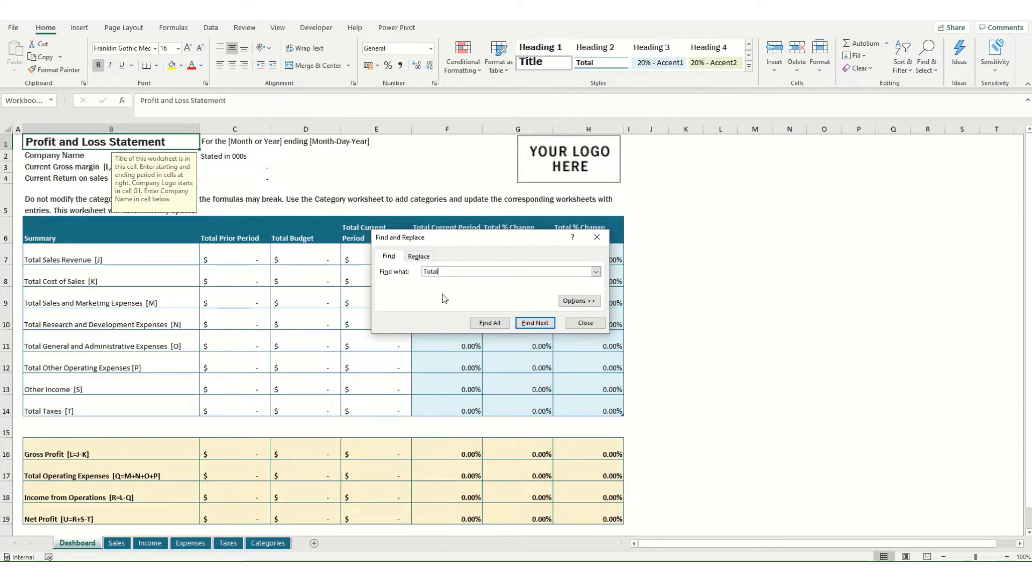
click(535, 323)
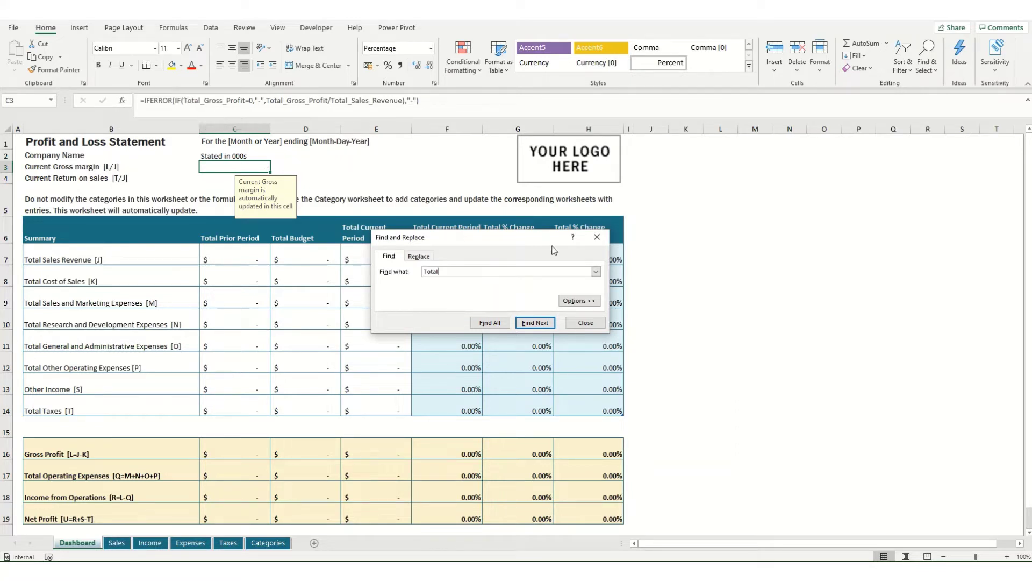
Set the search options to Within Workbook, Search By Rows, Look in Formulas.
click(594, 304)
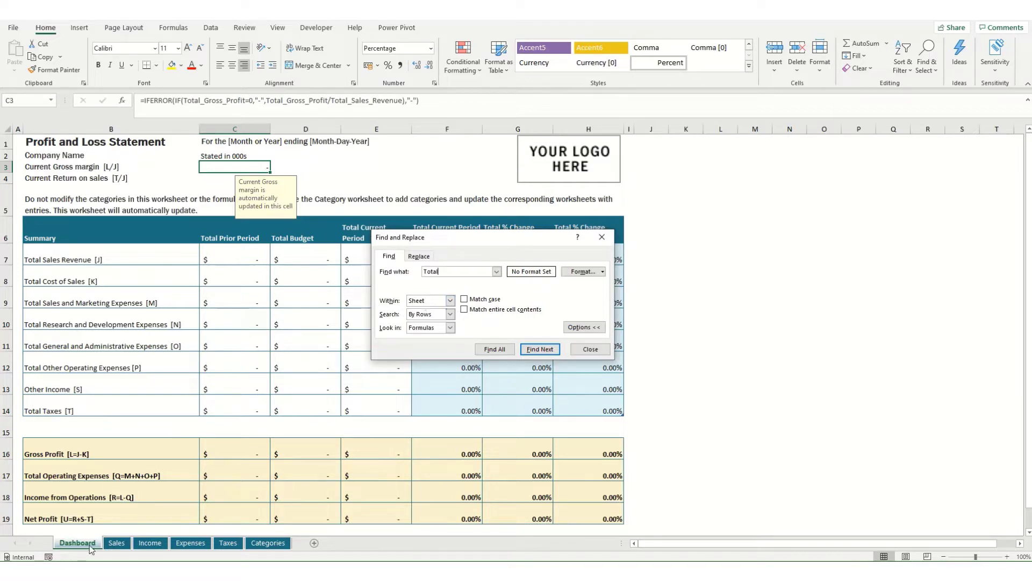
click(450, 301)
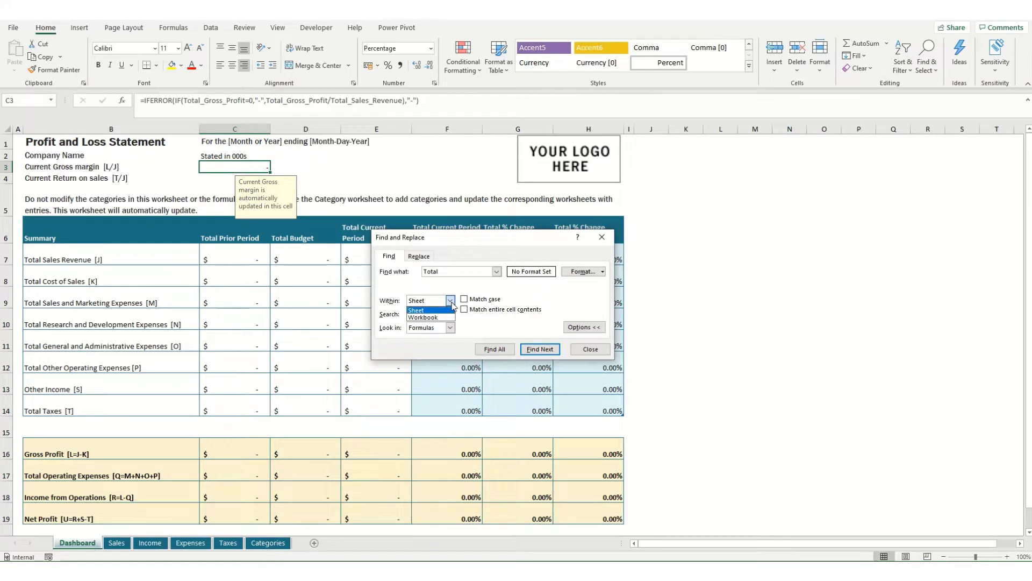
click(424, 317)
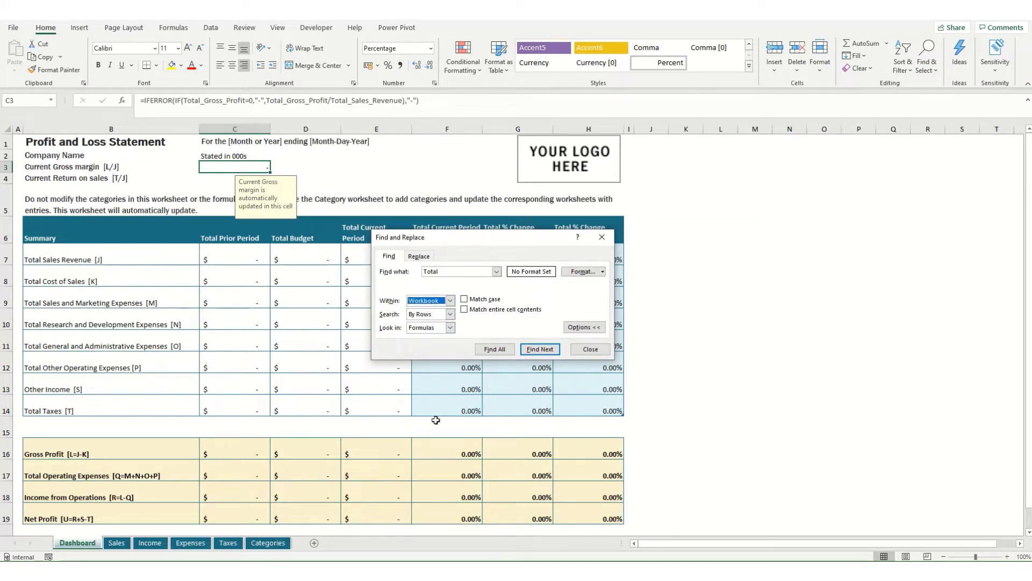
click(450, 315)
click(450, 315)
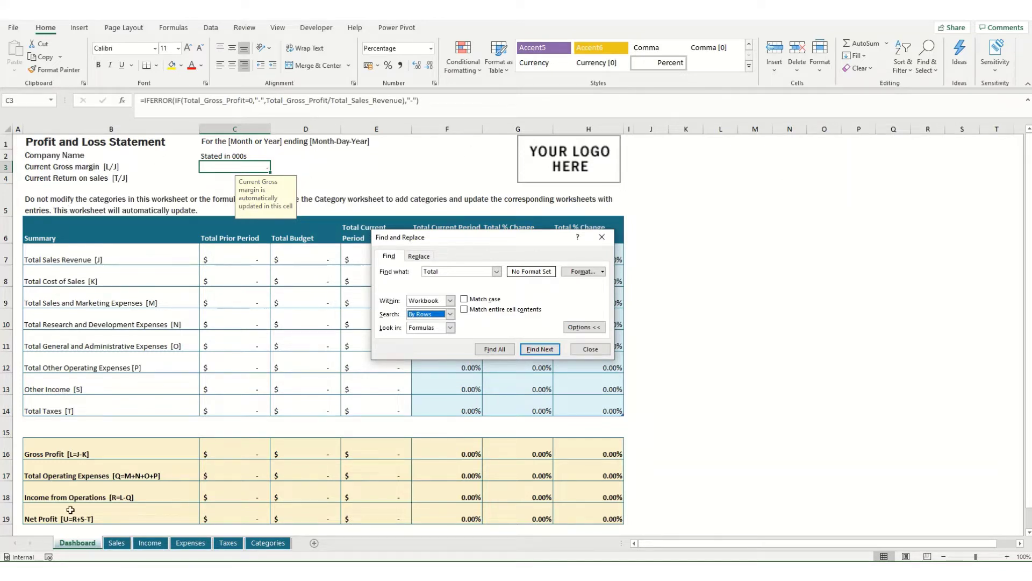
key(Tab)
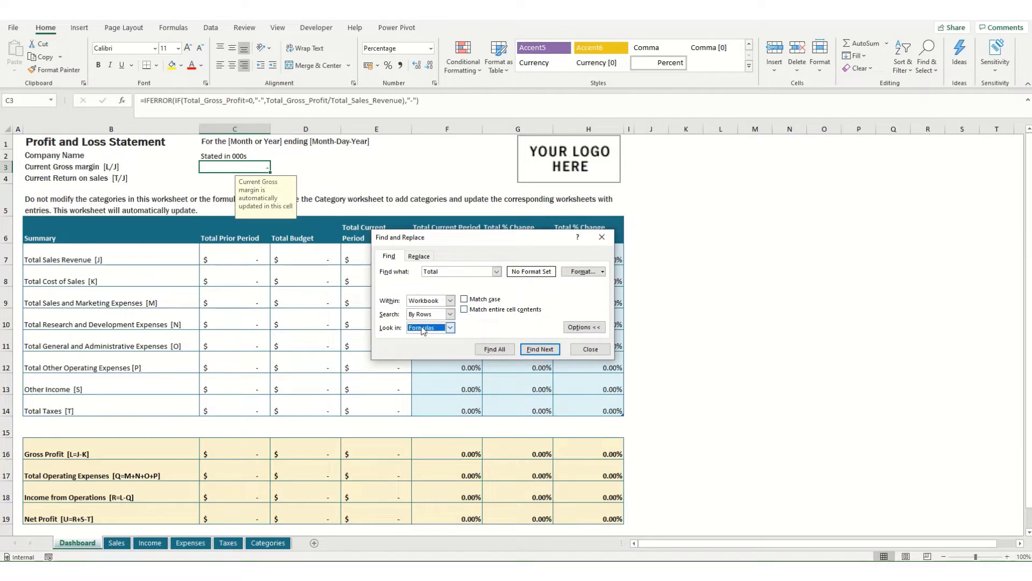
click(450, 329)
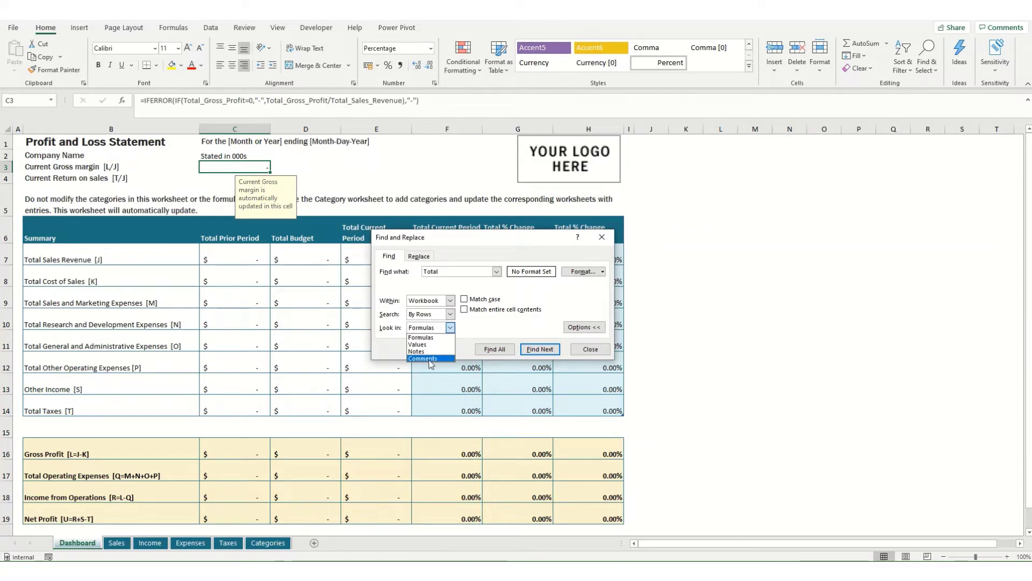
click(449, 337)
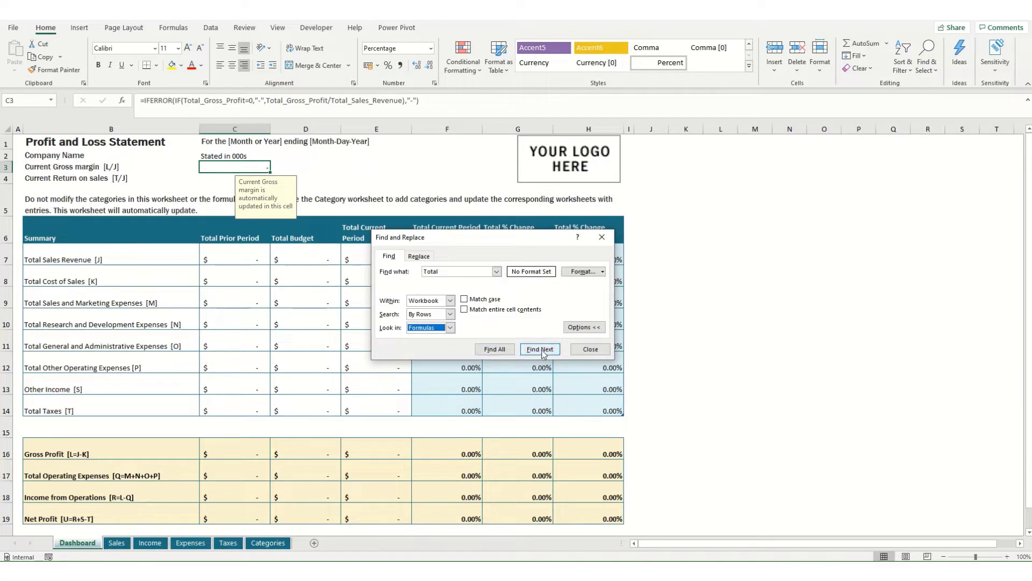
Find All 87 'Total' matches, enlarge the results list, then limit Within to Sheet for 48 matches.
click(492, 352)
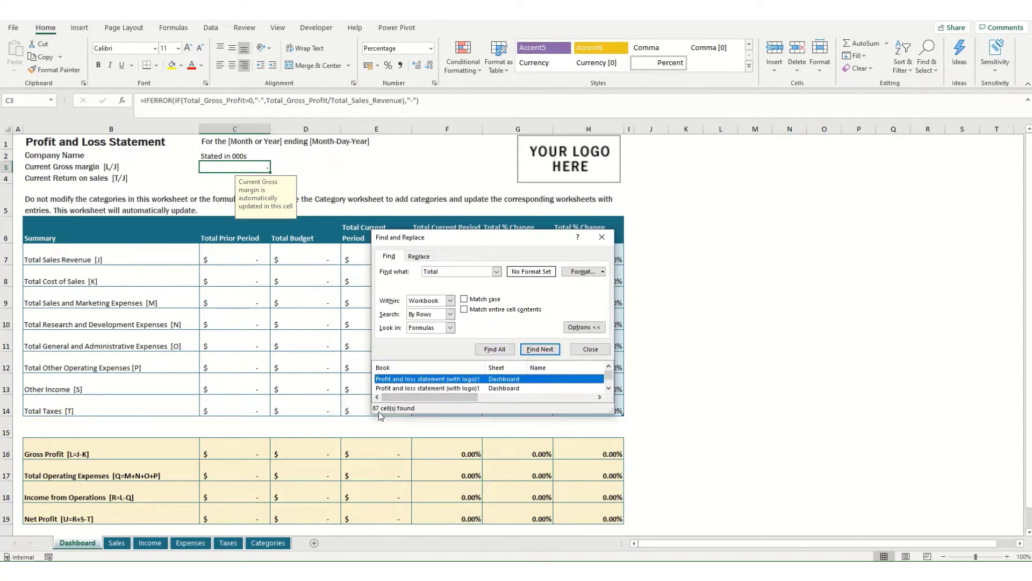
drag(528, 233, 595, 108)
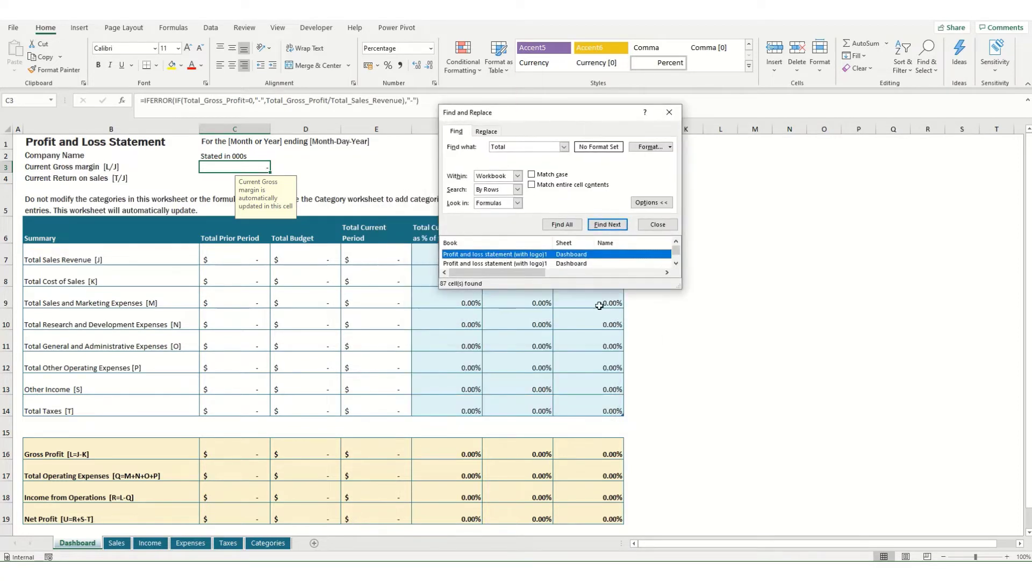
drag(597, 290, 597, 457)
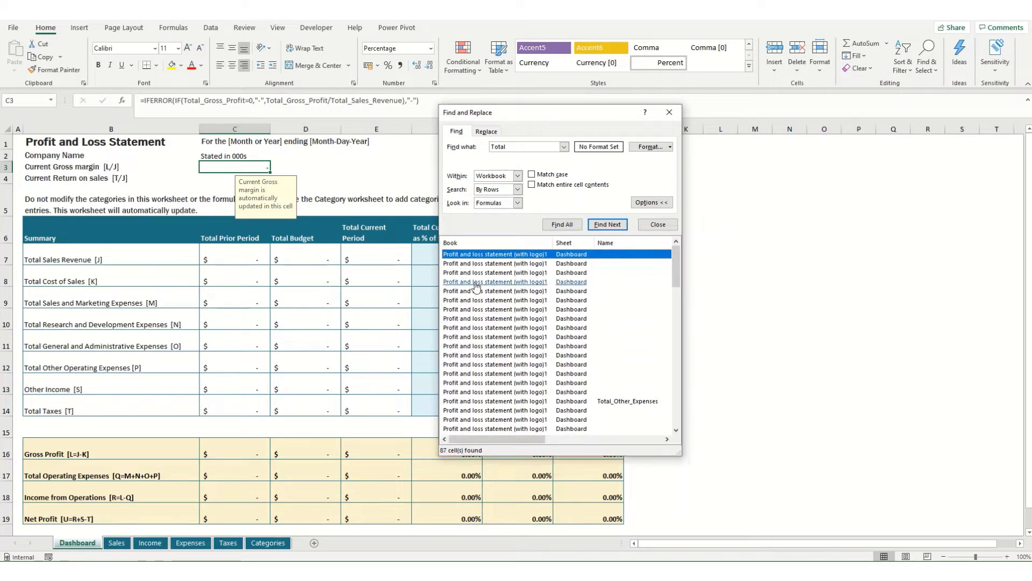
click(518, 176)
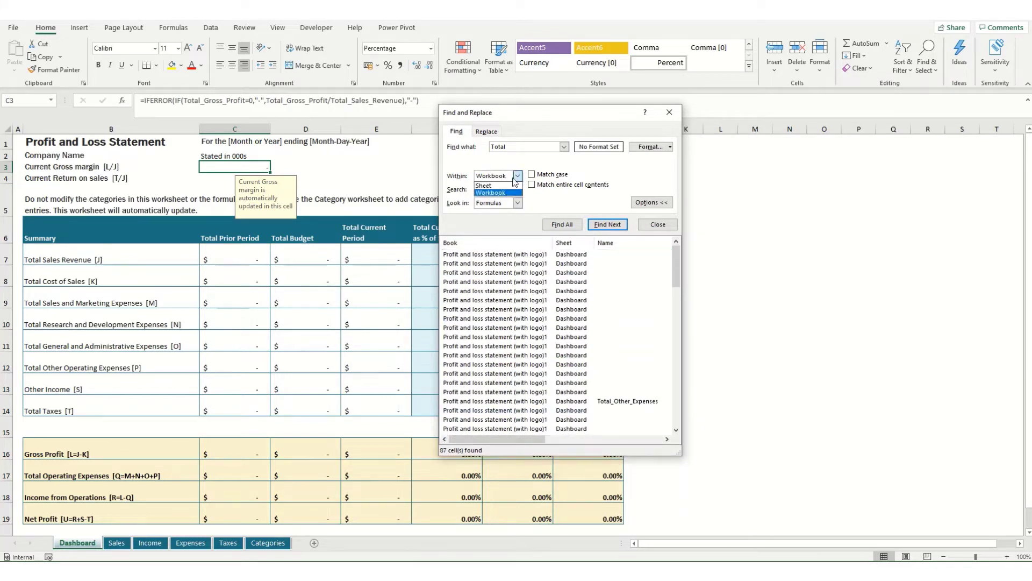
click(489, 186)
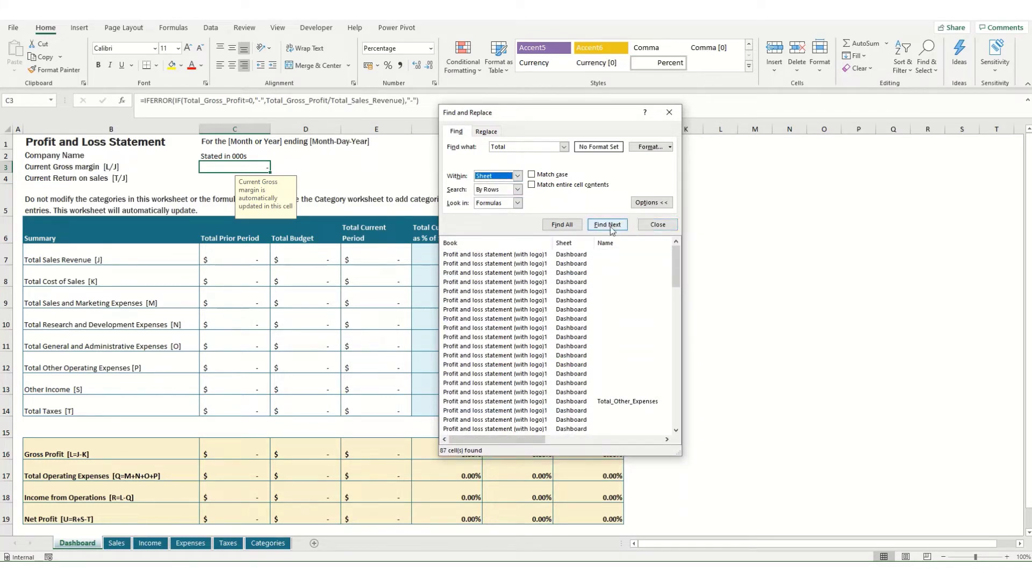
click(557, 226)
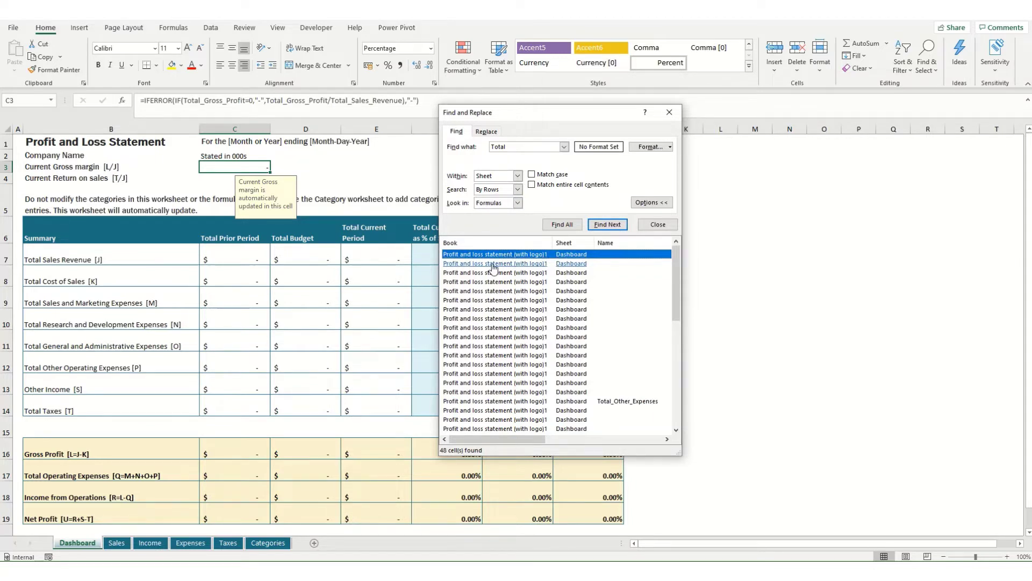
Select every one of the 48 listed 'Total' results using Ctrl+A and a Shift-click on the last.
key(ctrl+a)
scroll(770, 356, down, 9)
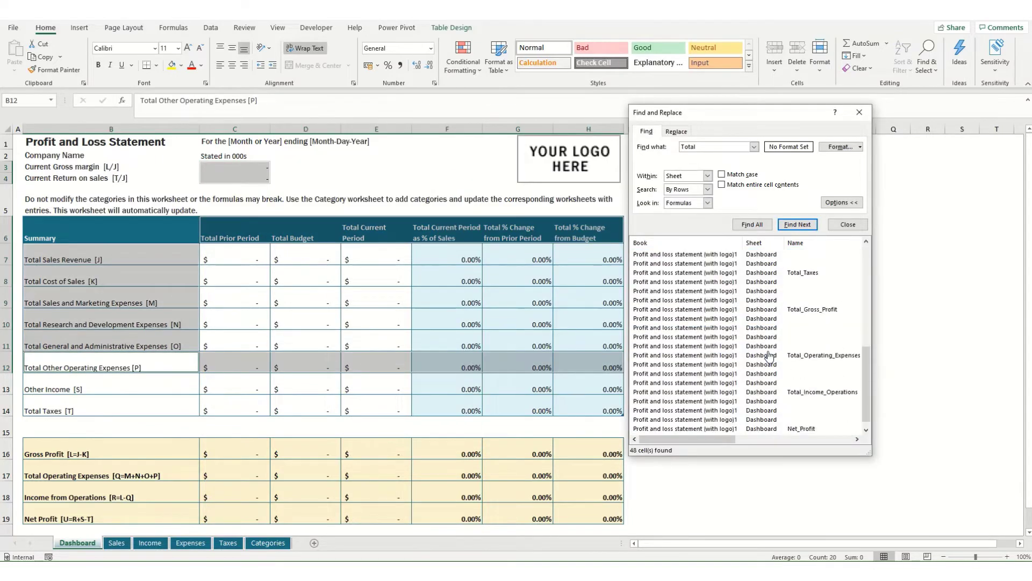
shift+click(690, 430)
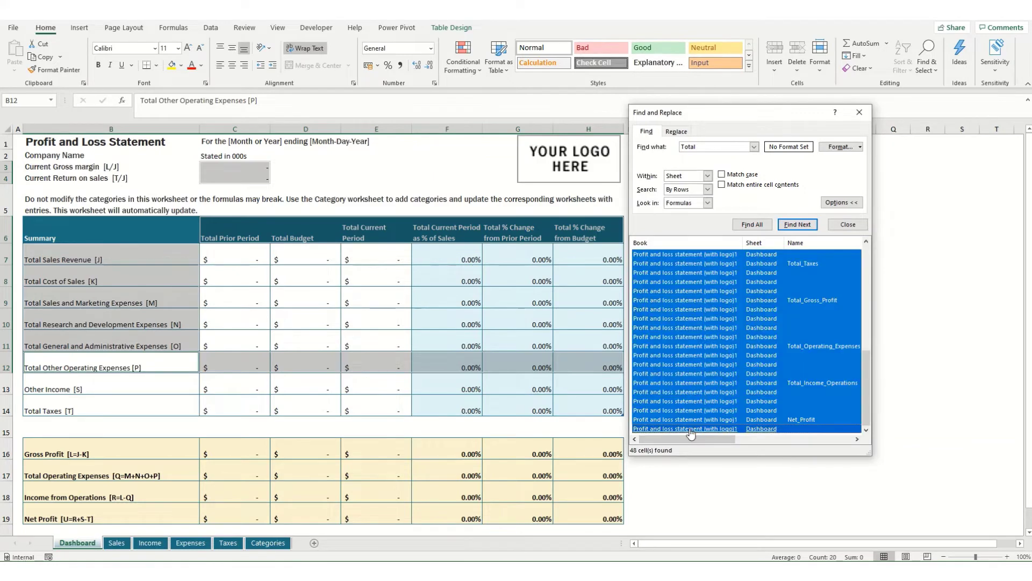
scroll(721, 422, up, 8)
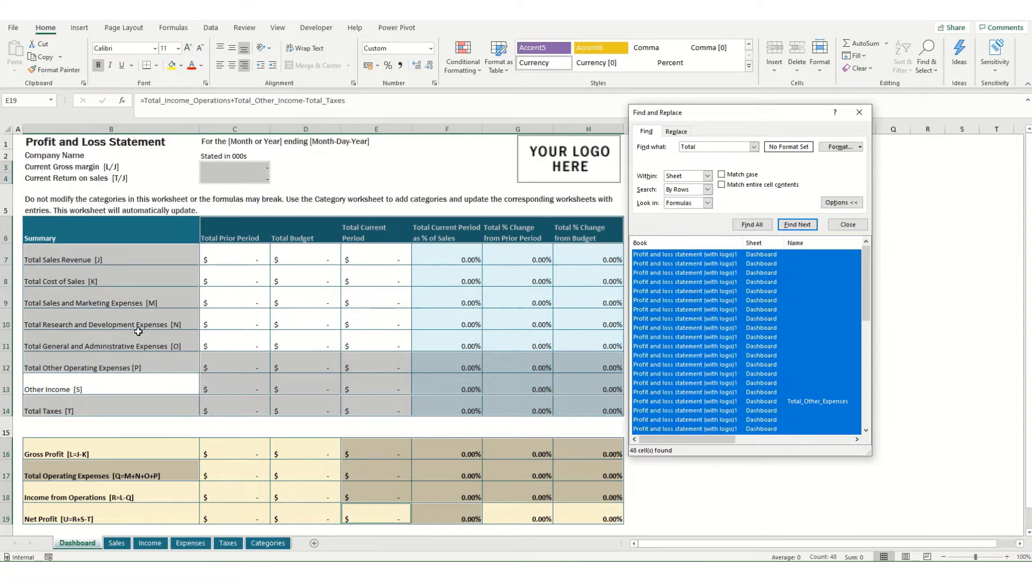
Set the replacement to 'Total' with a yellow fill format.
click(688, 133)
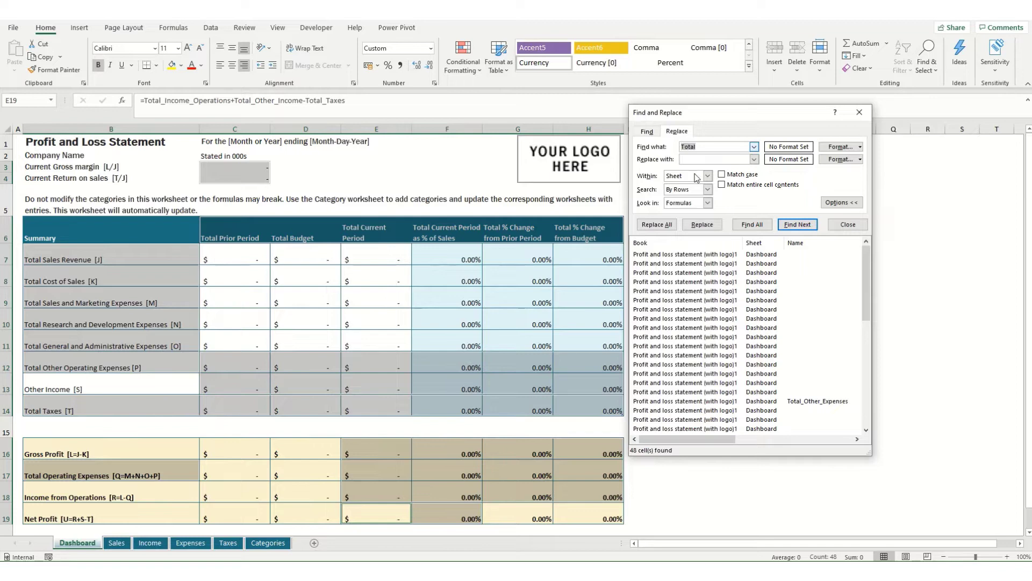
key(Tab)
text(Total)
click(861, 159)
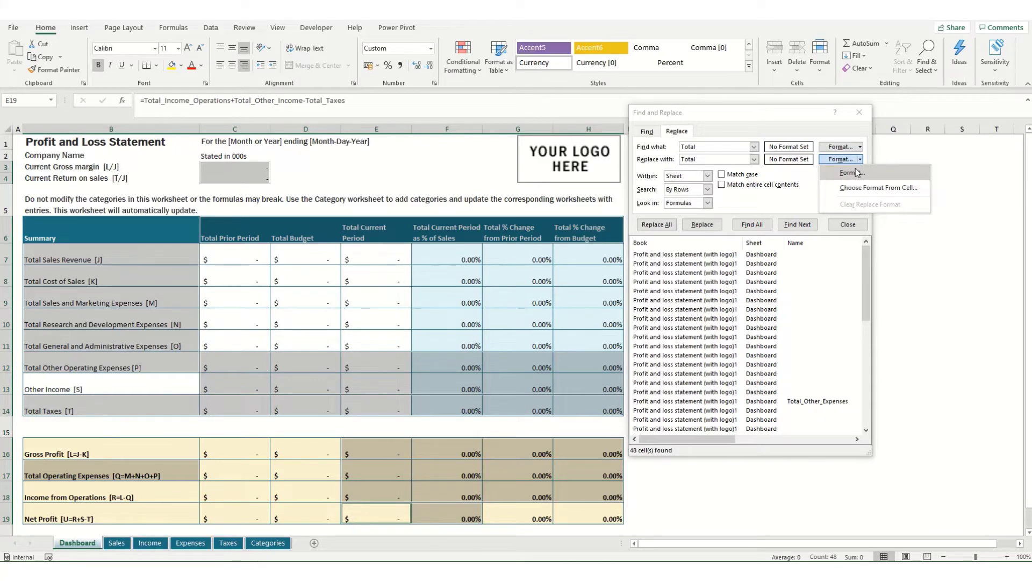
click(854, 173)
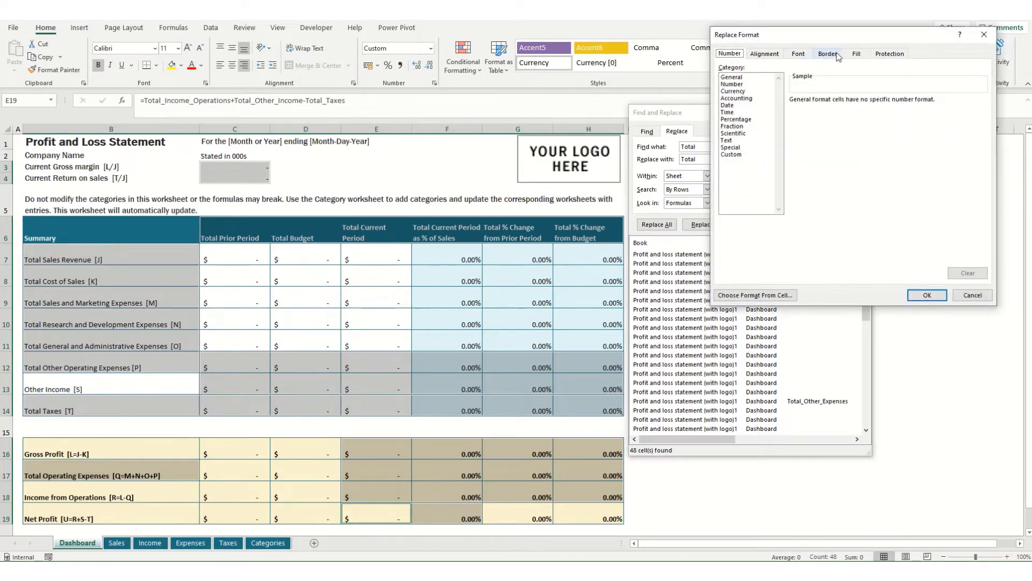
click(857, 54)
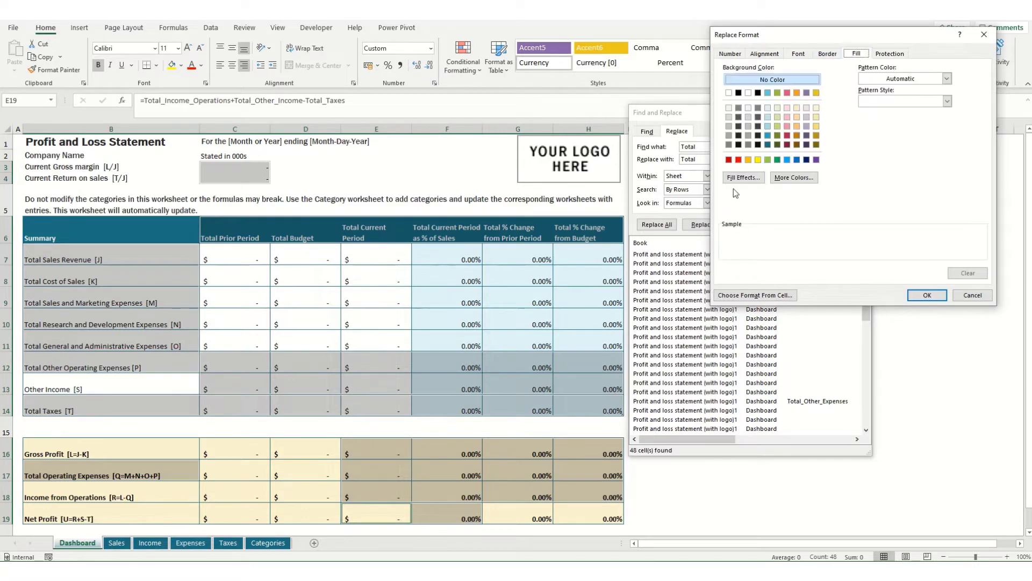
click(757, 159)
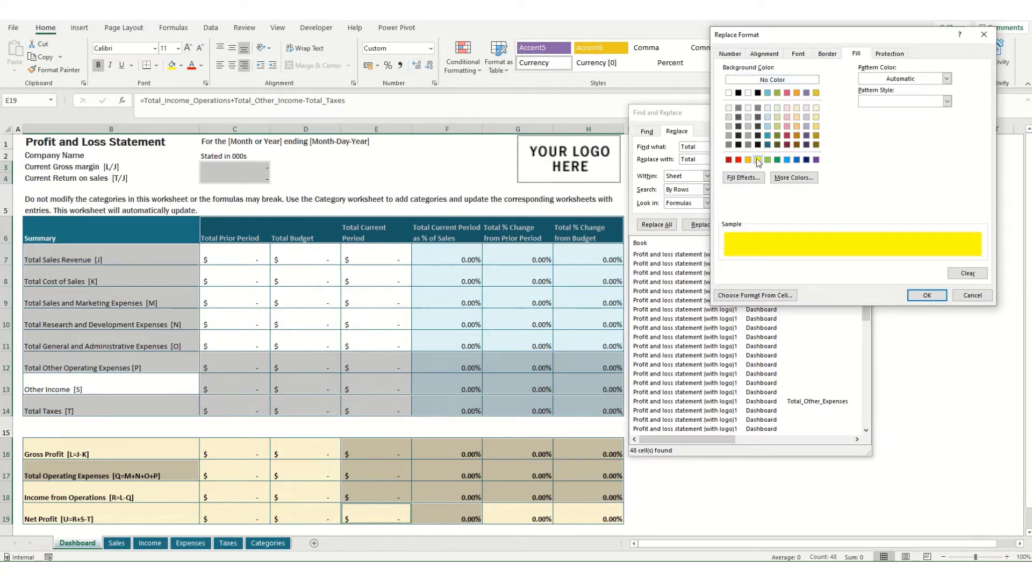
click(923, 296)
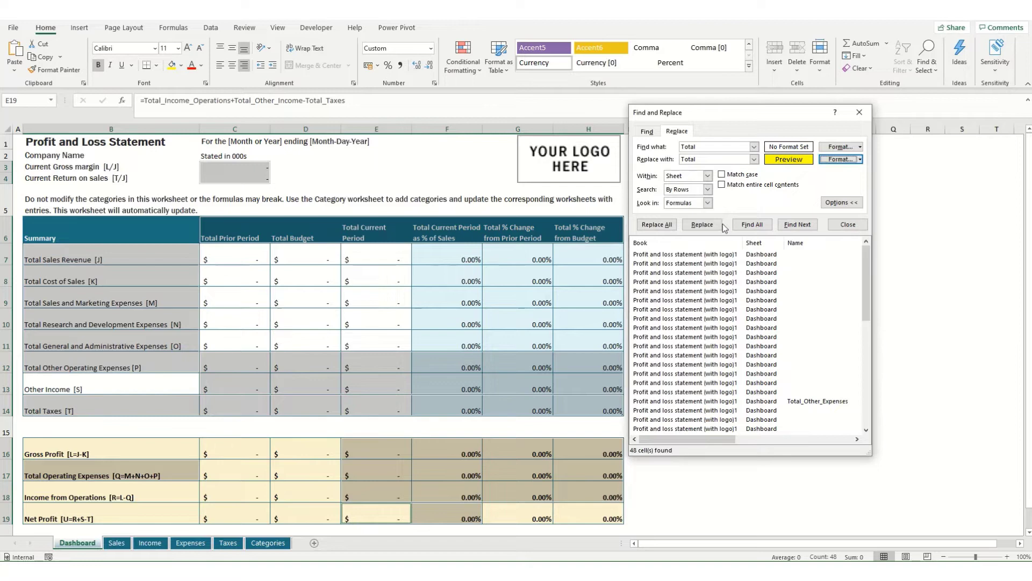
Replace All to turn the 94 Total cells yellow, then select cell B6.
click(640, 230)
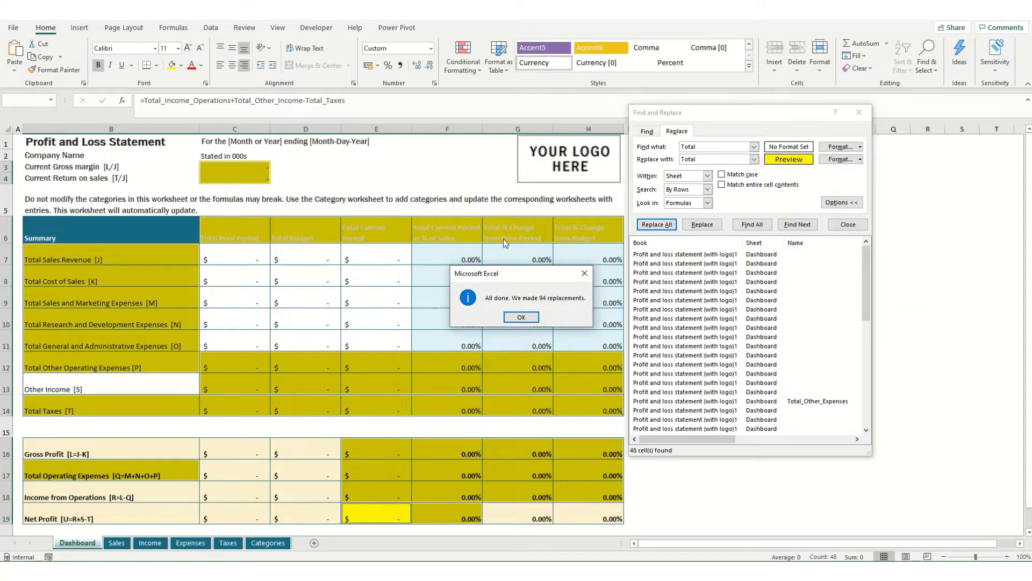
click(521, 316)
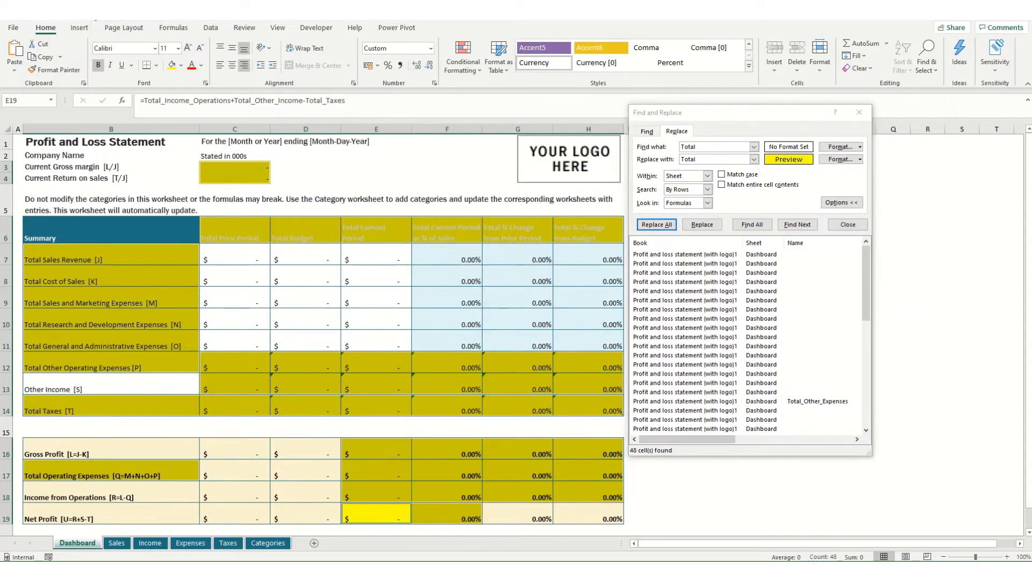
click(124, 239)
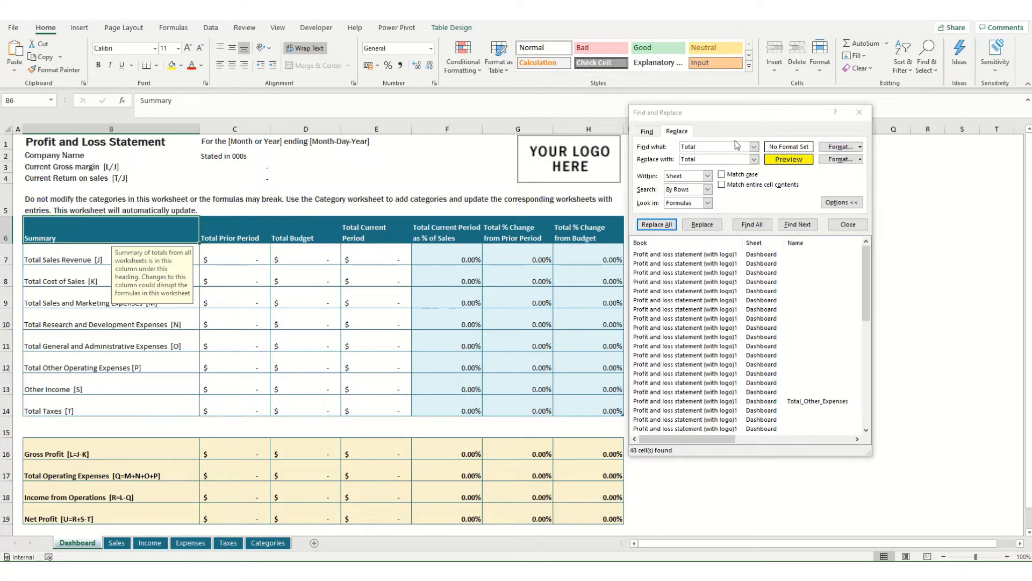
Format G7:H11 as Number with two decimals.
click(633, 153)
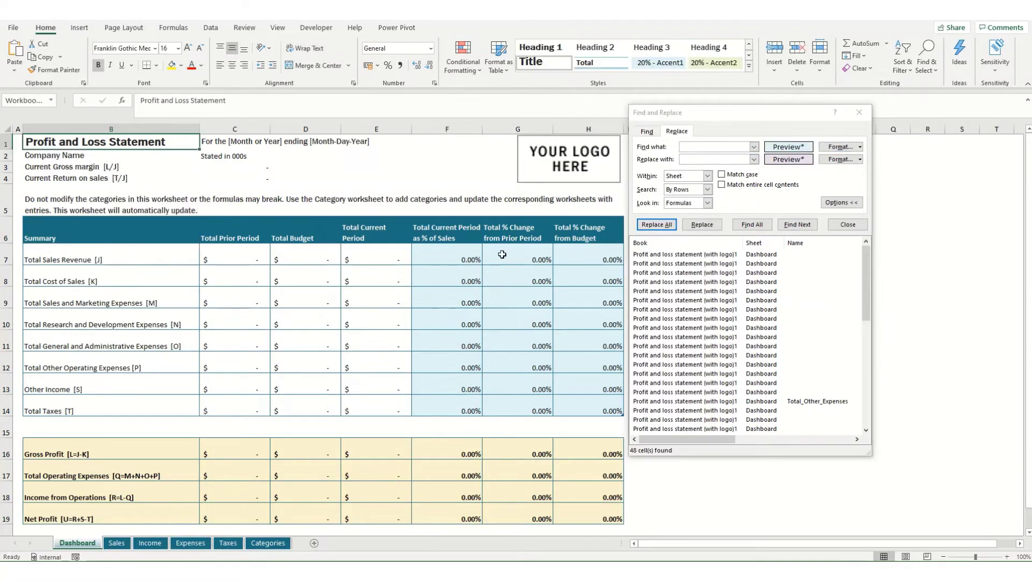
drag(518, 259, 588, 346)
click(431, 47)
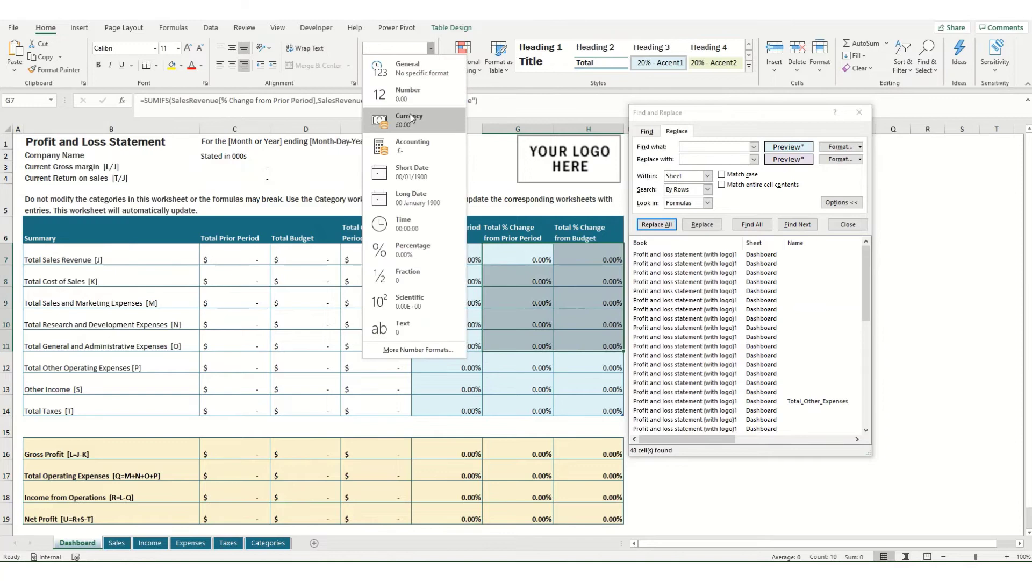
click(404, 92)
Take the Find what format from cell F7, checking its percentage format and light blue fill.
click(438, 262)
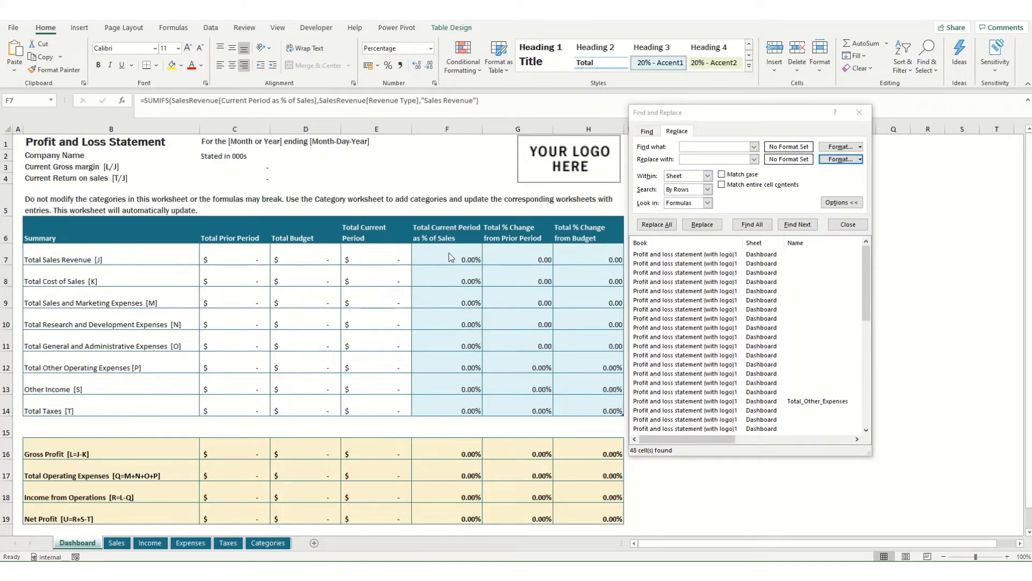
click(448, 258)
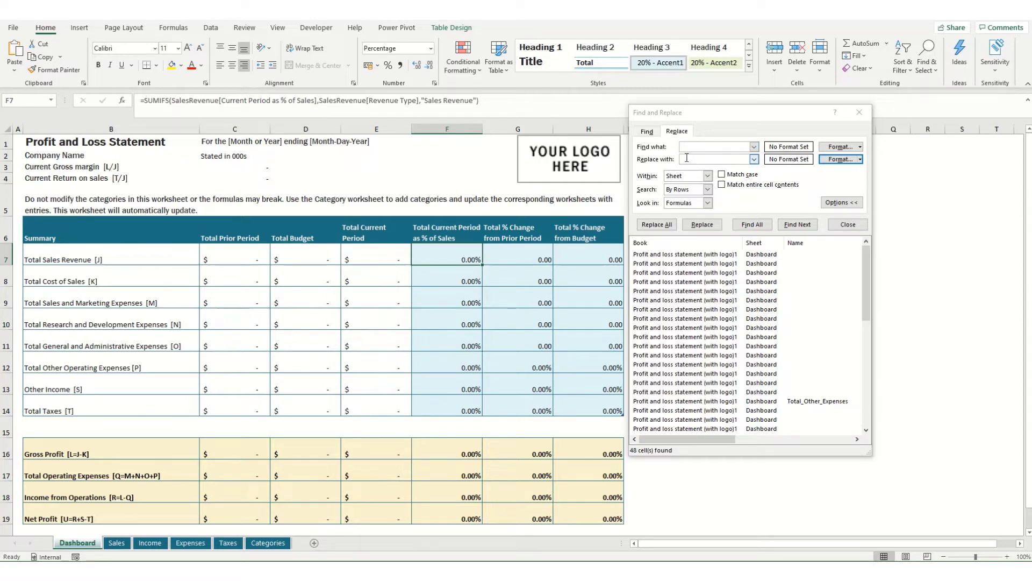
click(860, 147)
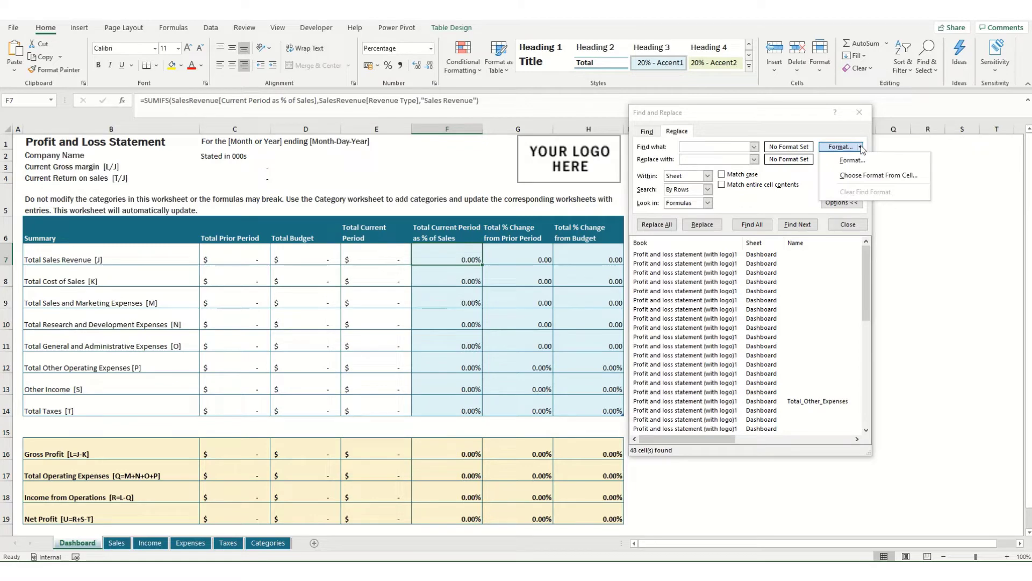
click(852, 178)
click(457, 254)
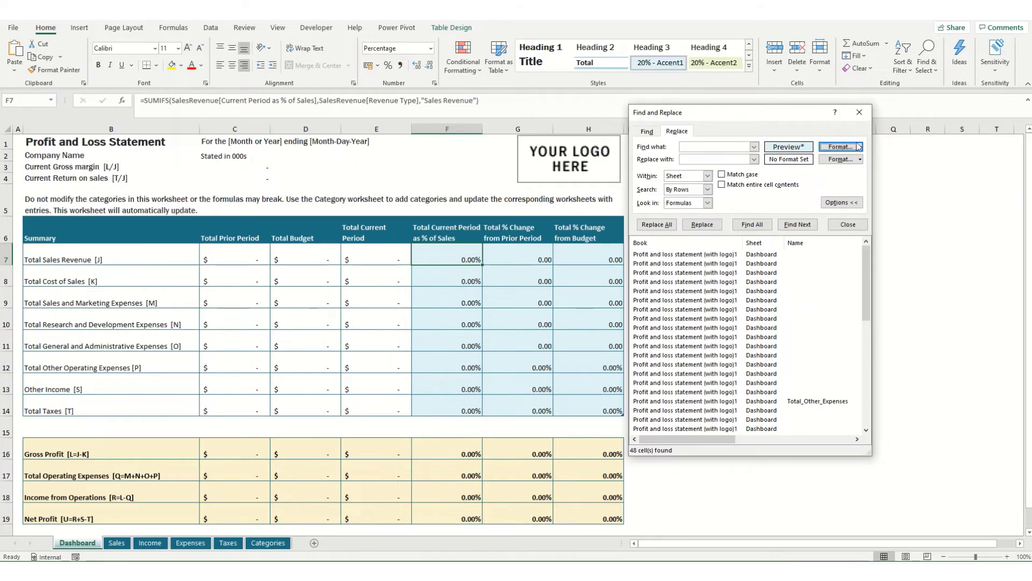
click(841, 147)
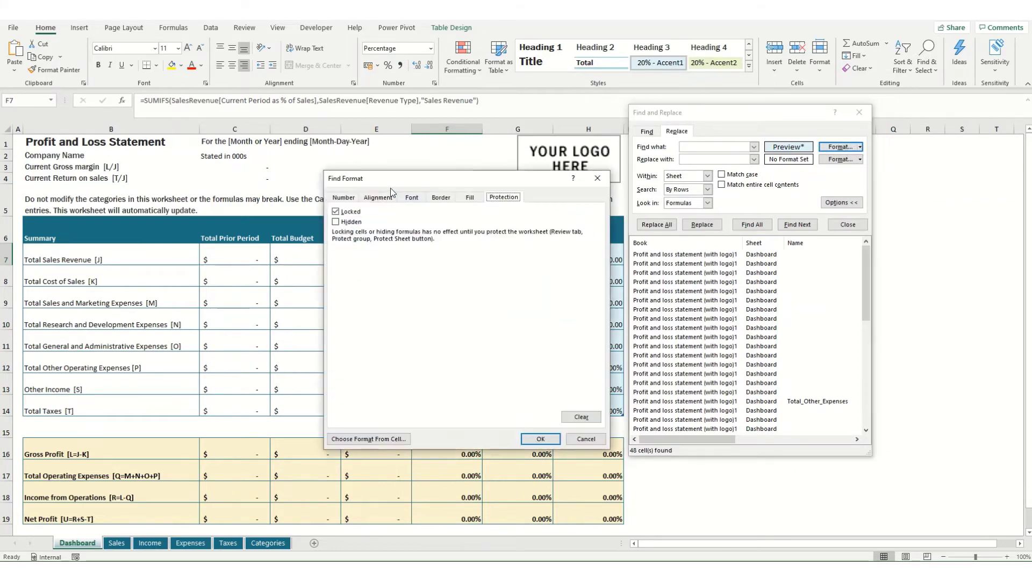
click(345, 198)
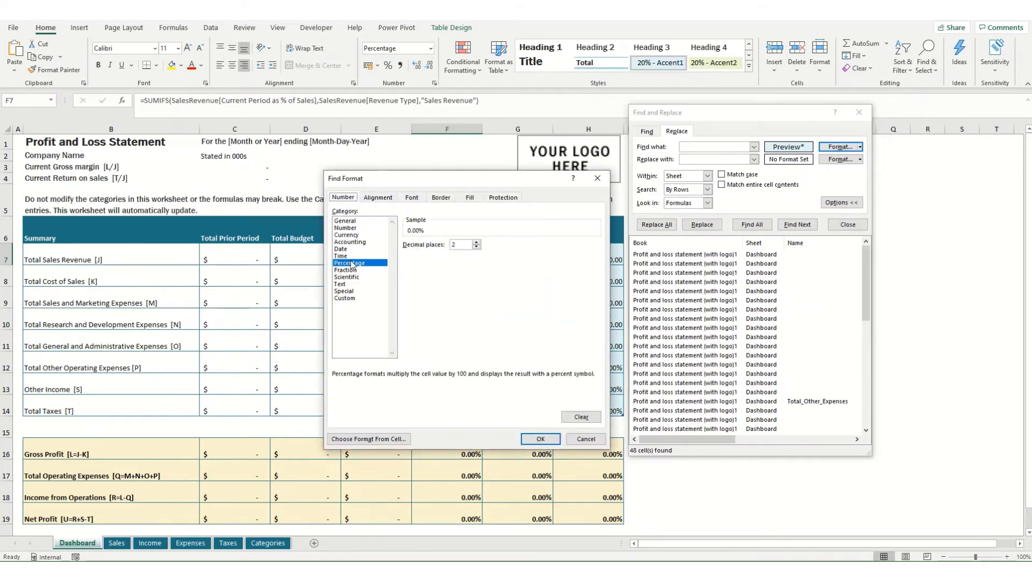
click(469, 197)
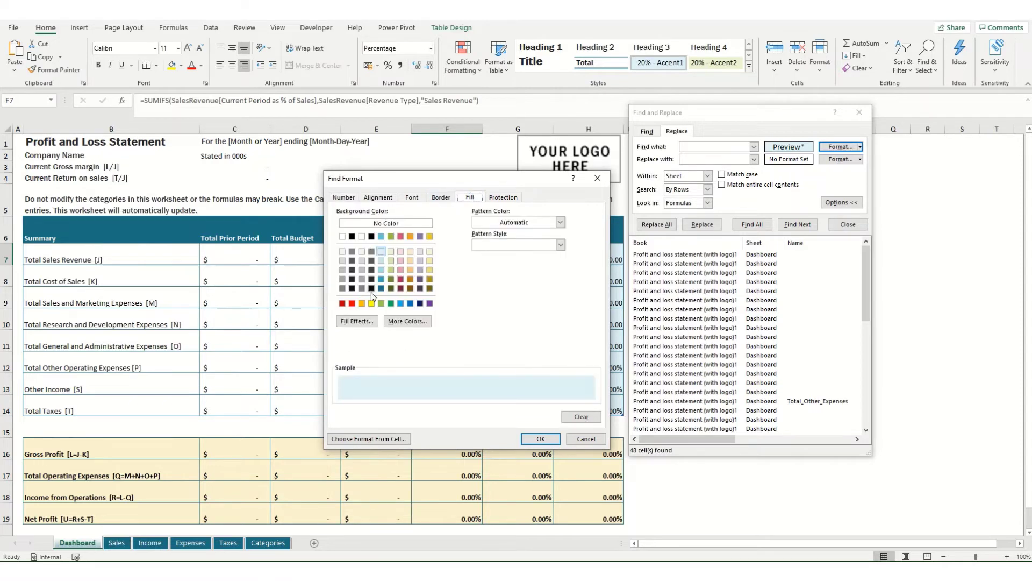
click(540, 439)
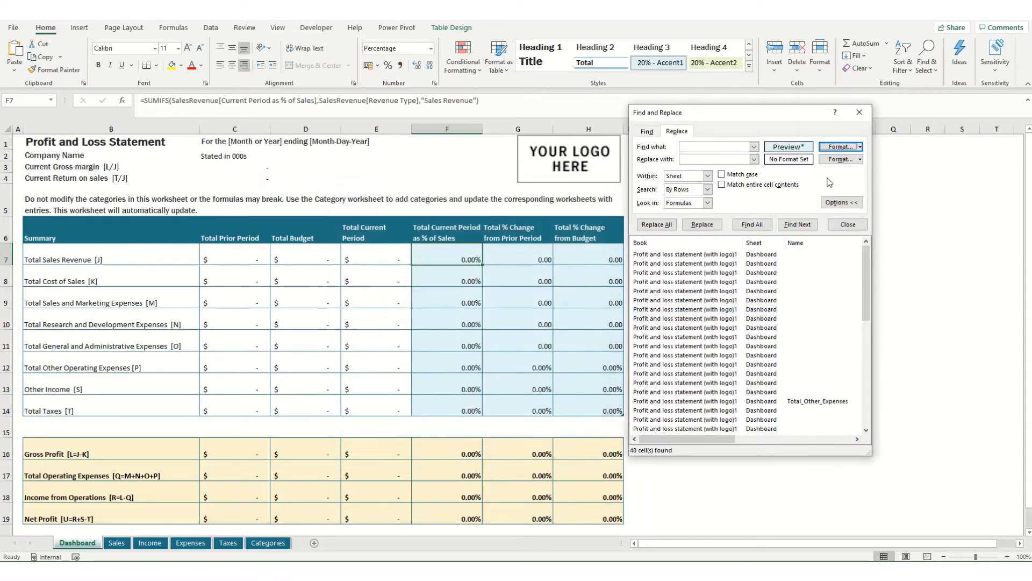
Set a lavender replacement fill and Replace All, recolouring the 14 matching percentage cells.
click(860, 160)
click(852, 173)
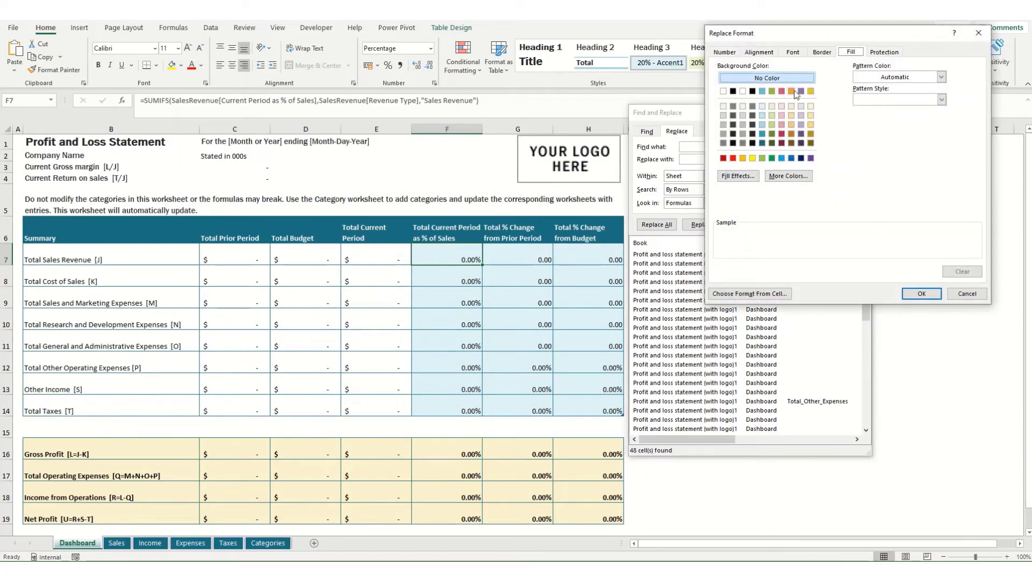
click(801, 106)
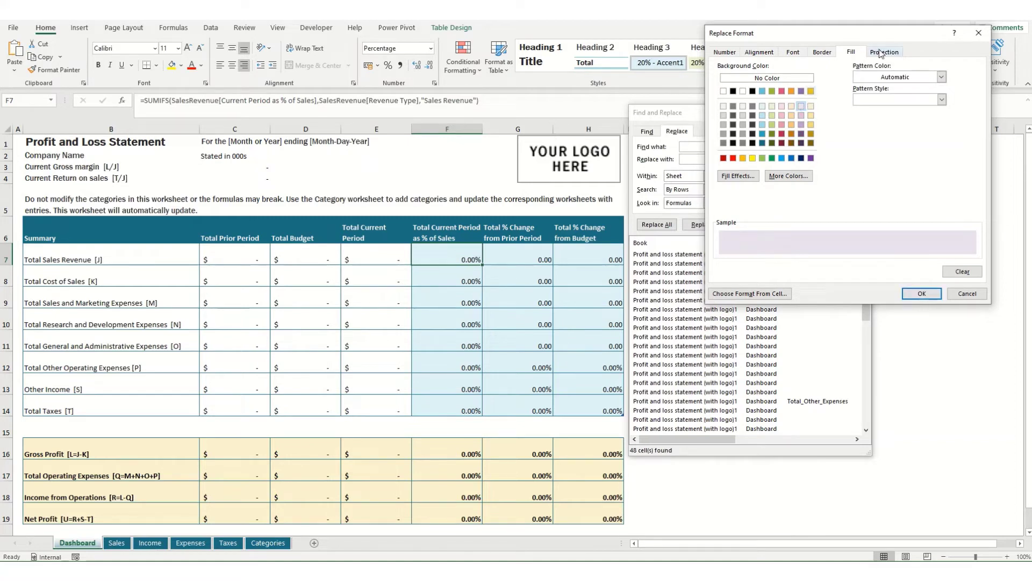
click(920, 292)
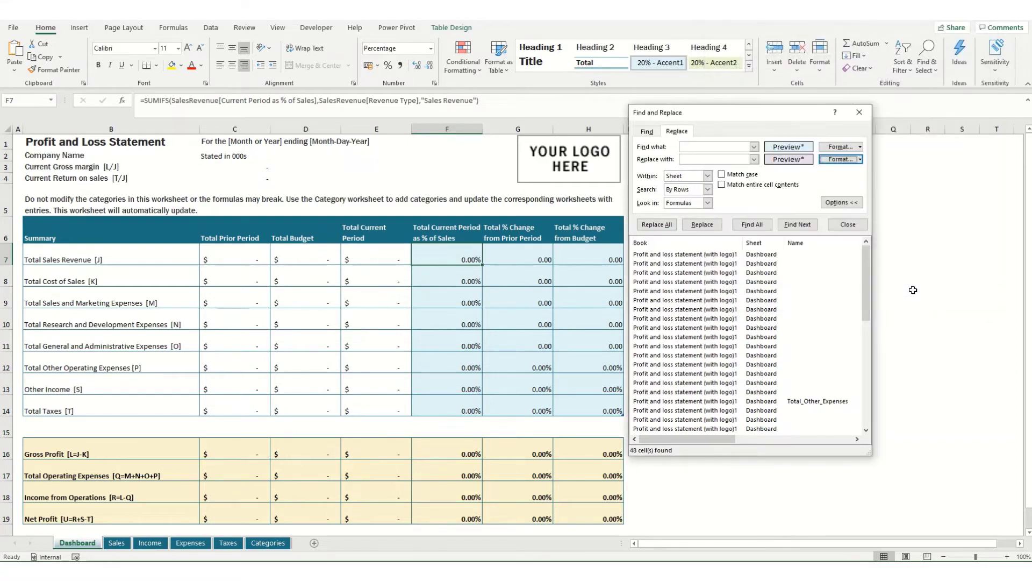
click(656, 224)
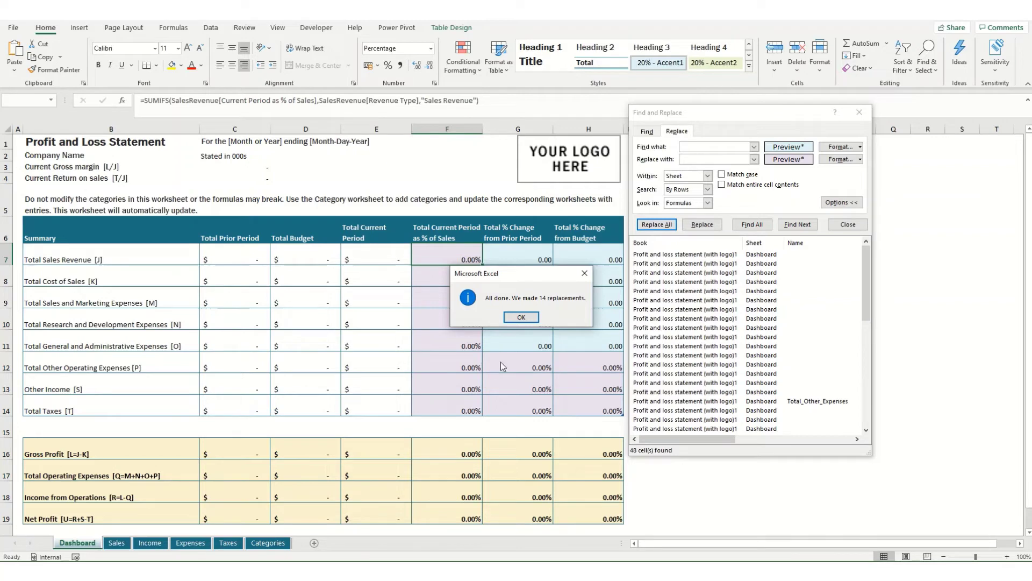
click(518, 316)
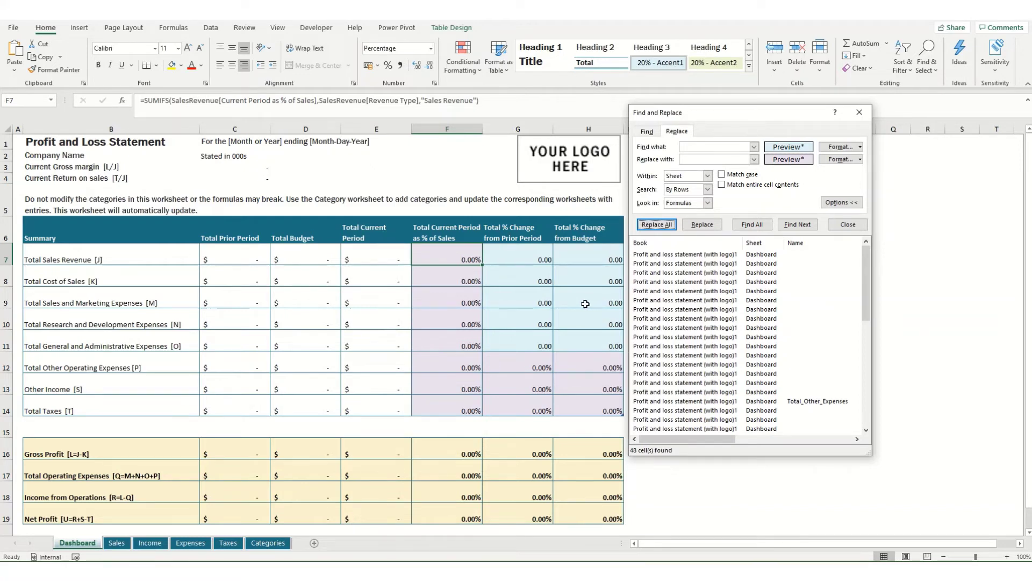
click(446, 256)
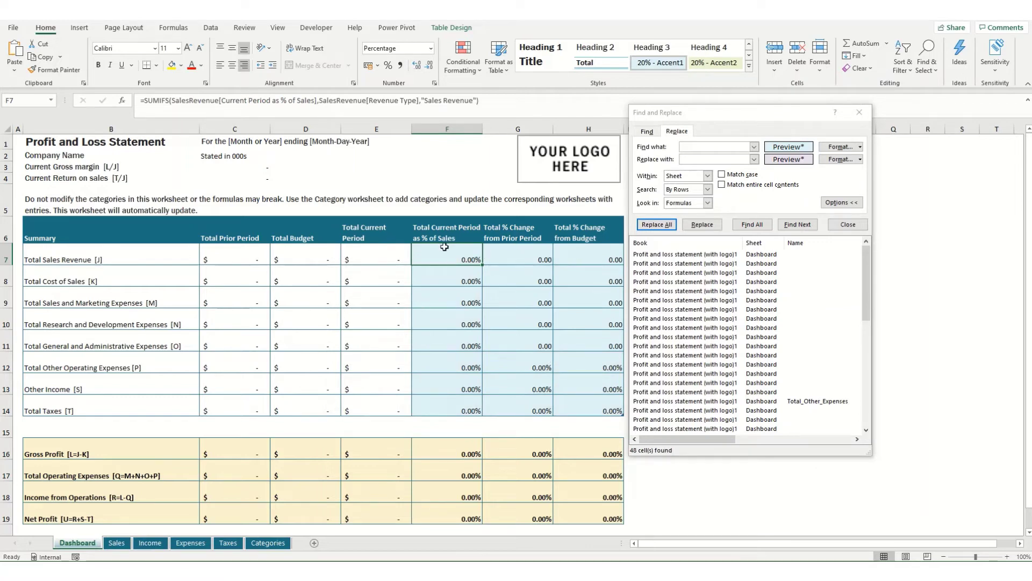
Clear the search format and set a light blue fill as the new search format.
click(861, 148)
click(844, 192)
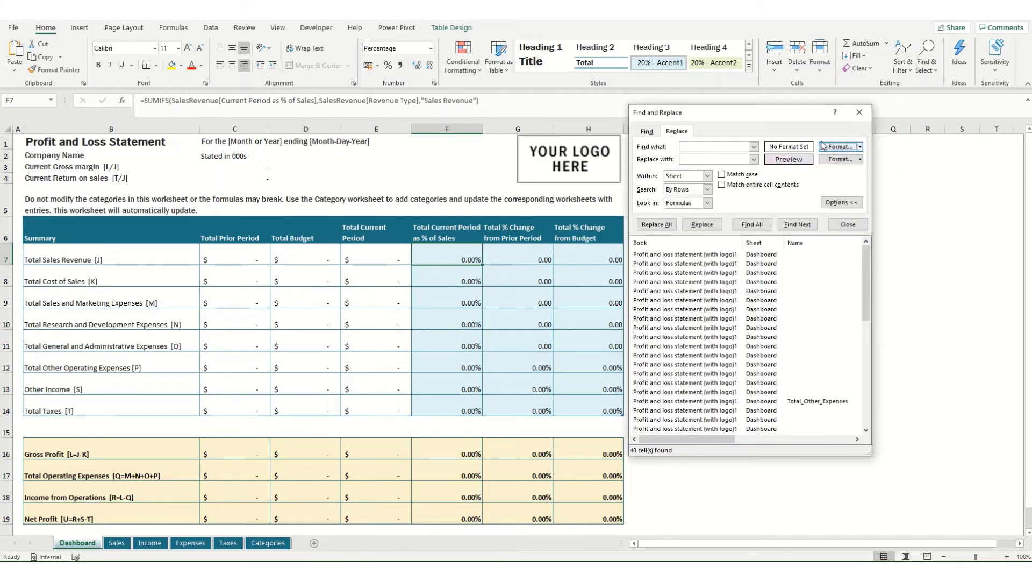
click(860, 147)
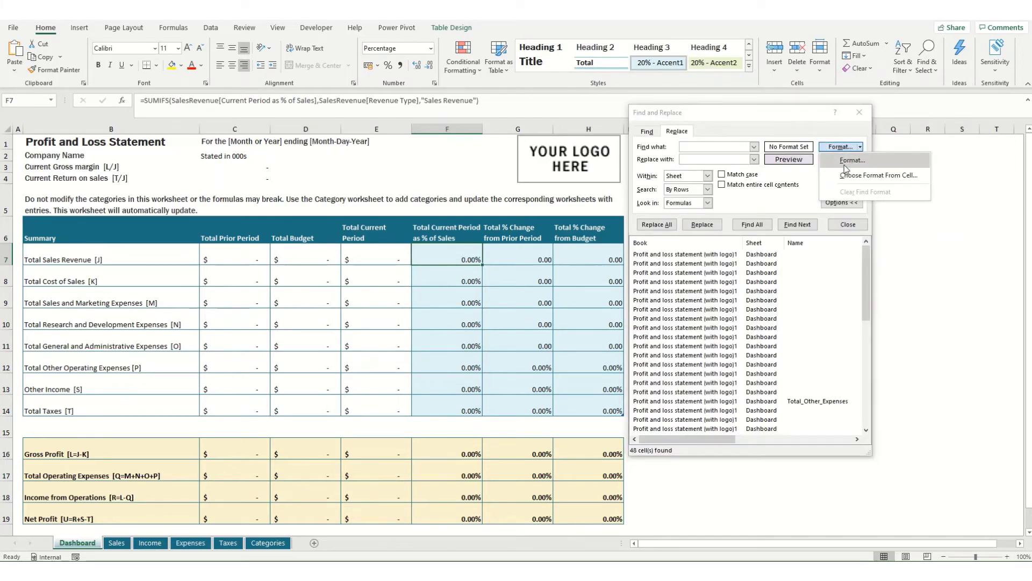
click(852, 160)
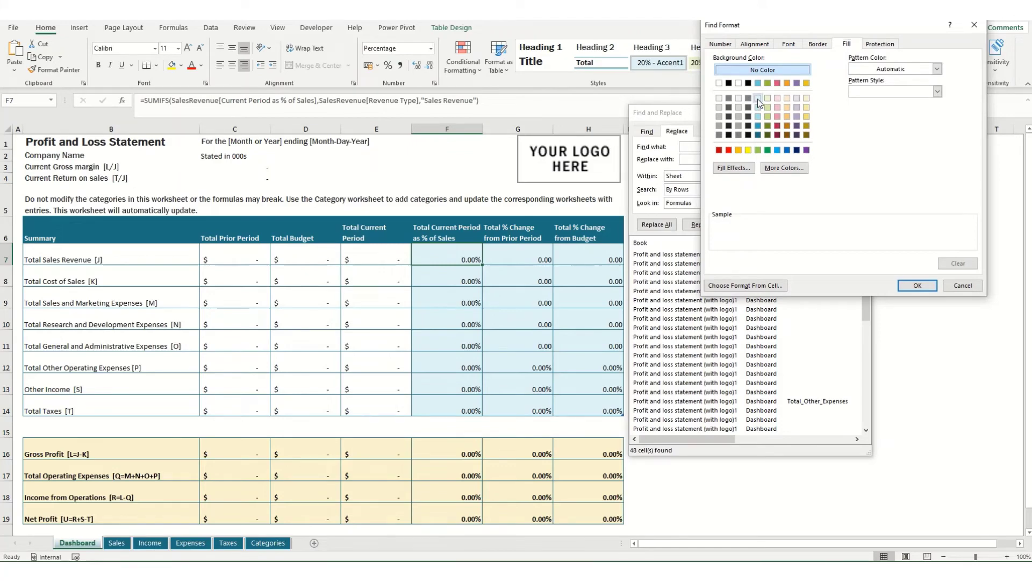
click(757, 99)
click(917, 285)
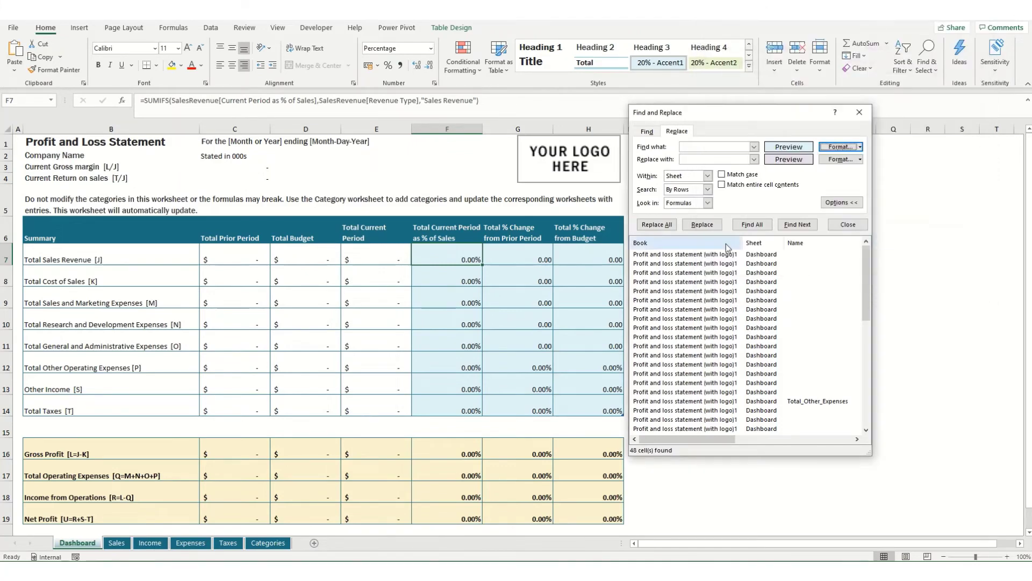
Replace All light blue cells with lavender (24 replacements), then select F7:H14.
click(657, 223)
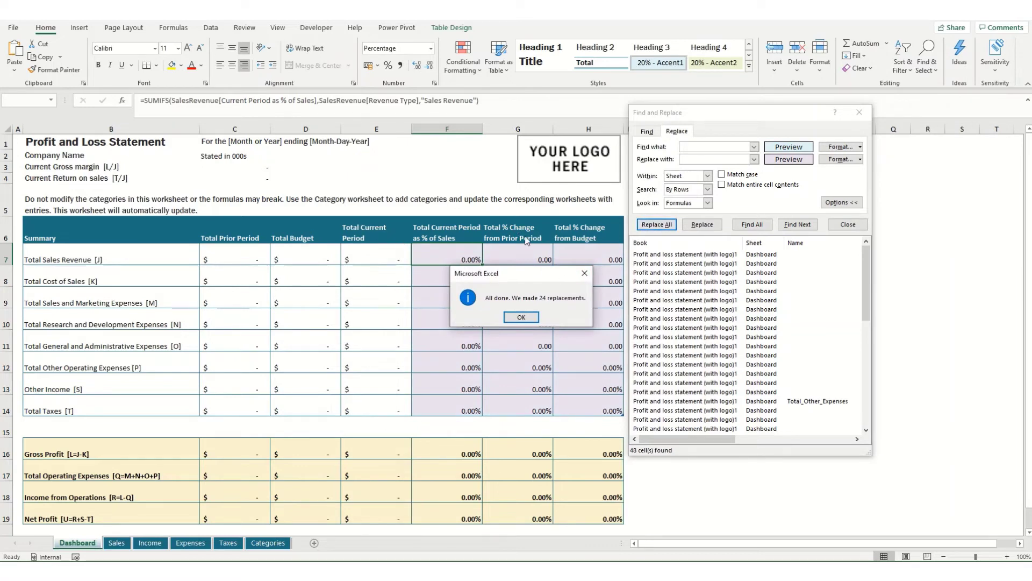
click(521, 317)
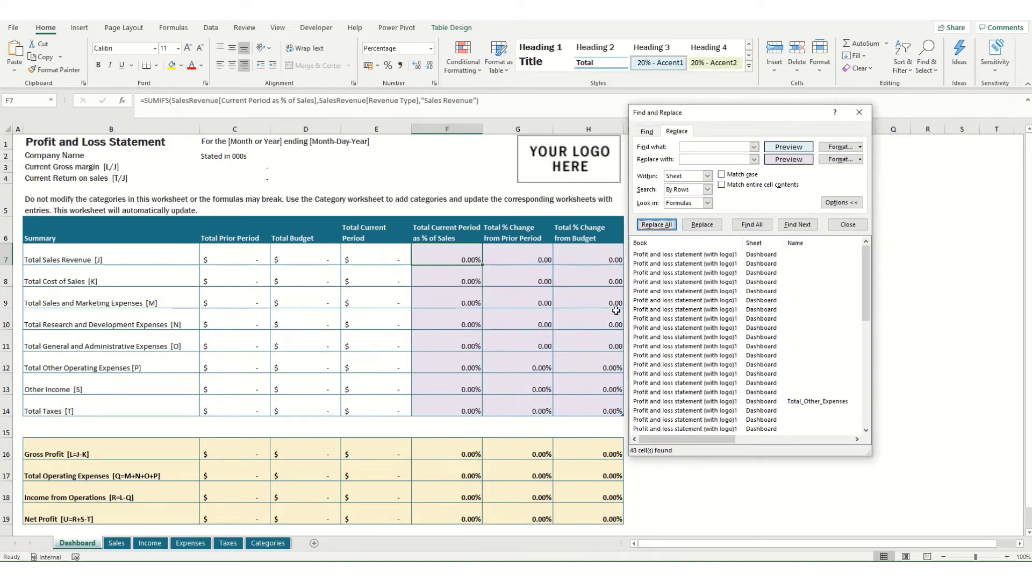
drag(447, 259, 586, 410)
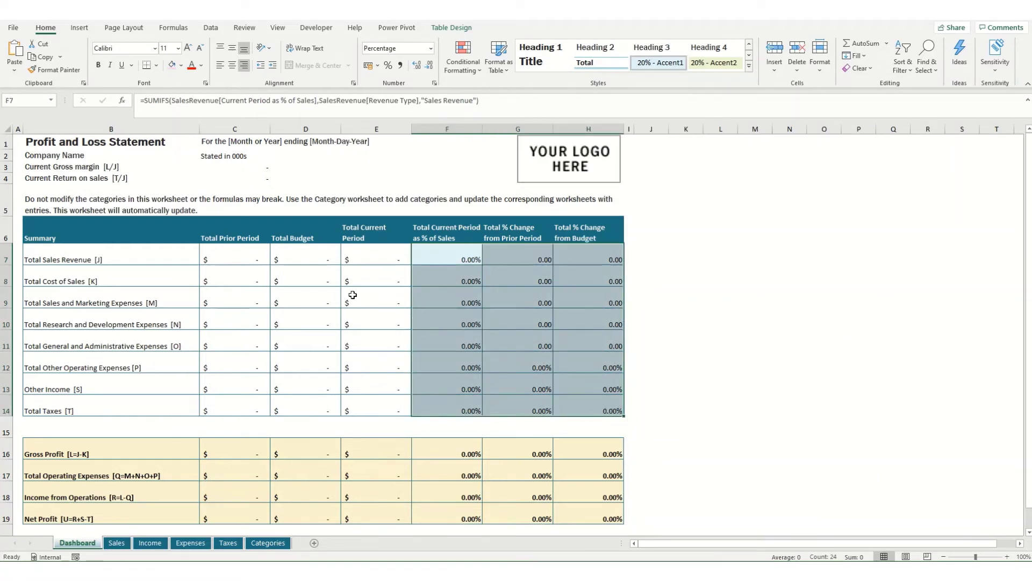
Fill F7:H14 with the custom light lavender colour #EFD4FA.
click(181, 65)
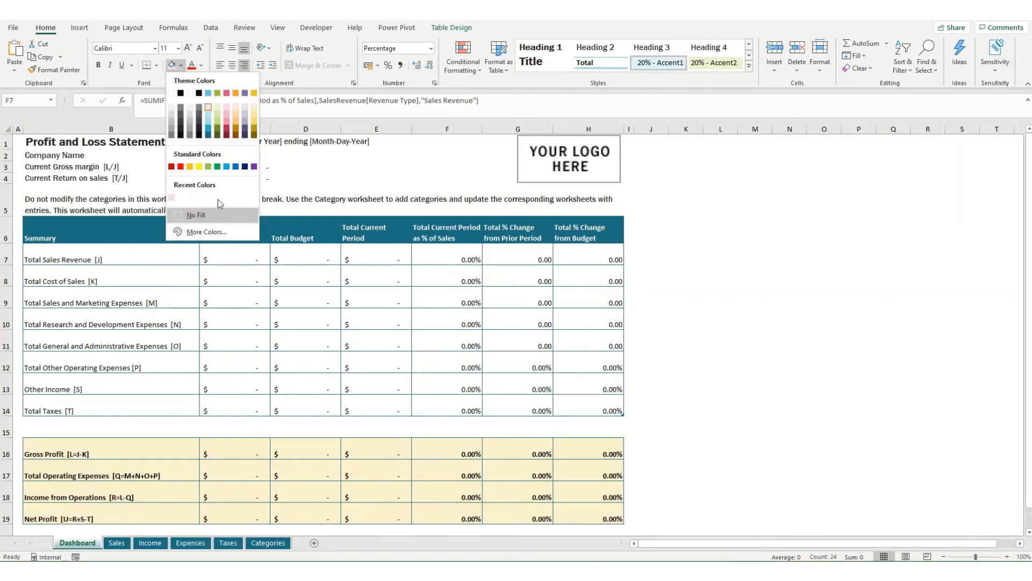
click(172, 200)
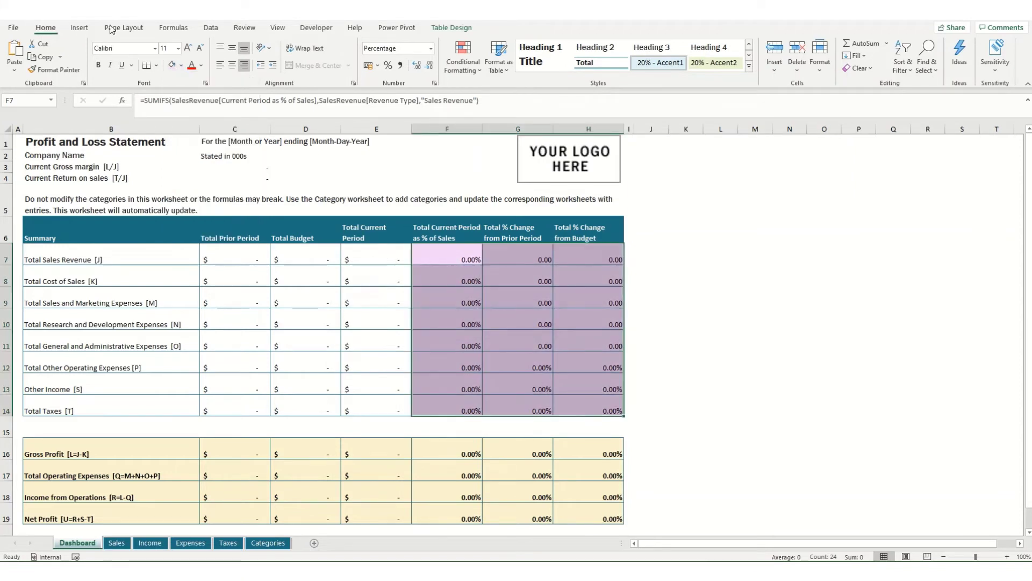
click(182, 65)
click(206, 232)
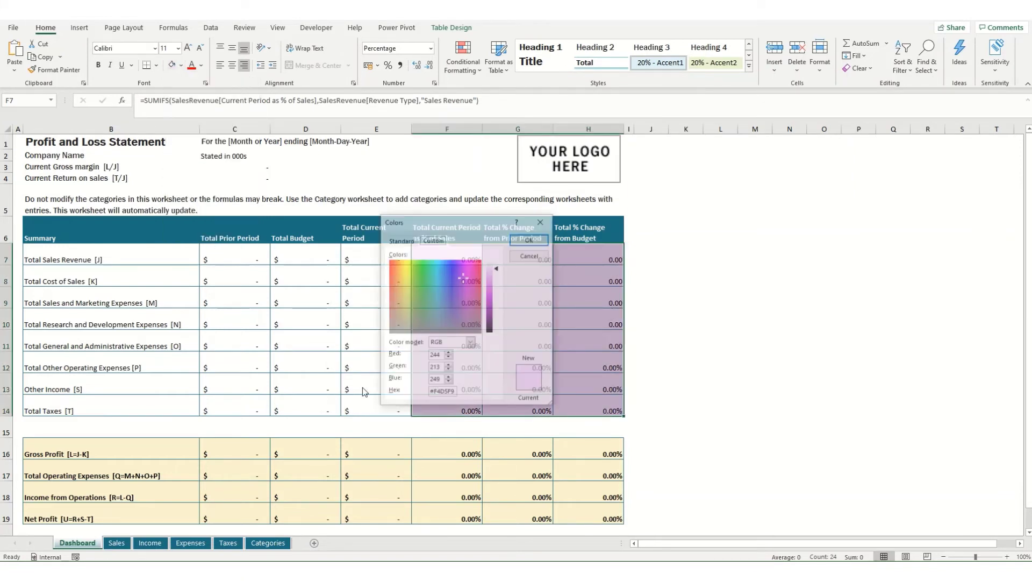
click(460, 273)
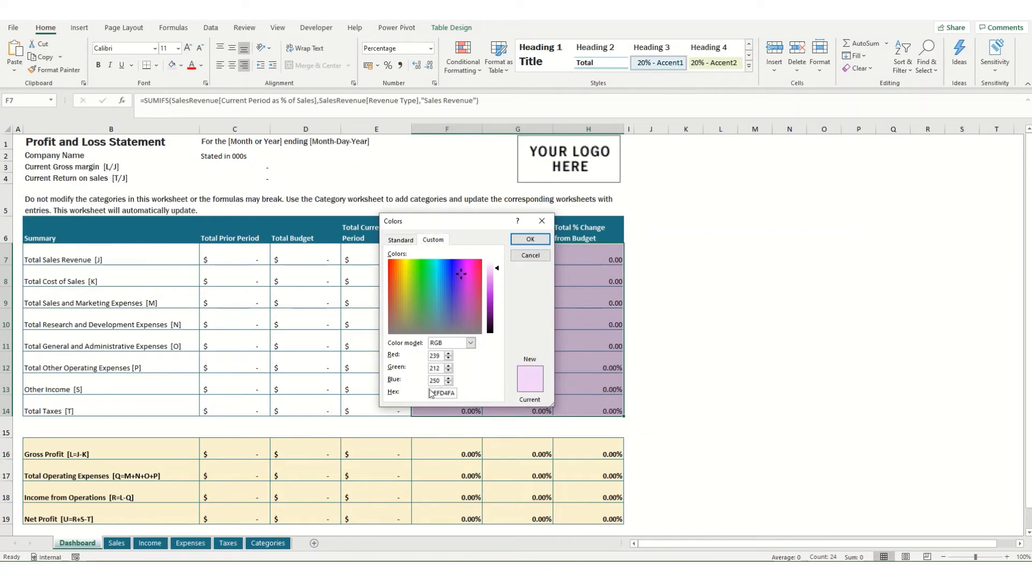
drag(430, 393, 471, 397)
click(530, 239)
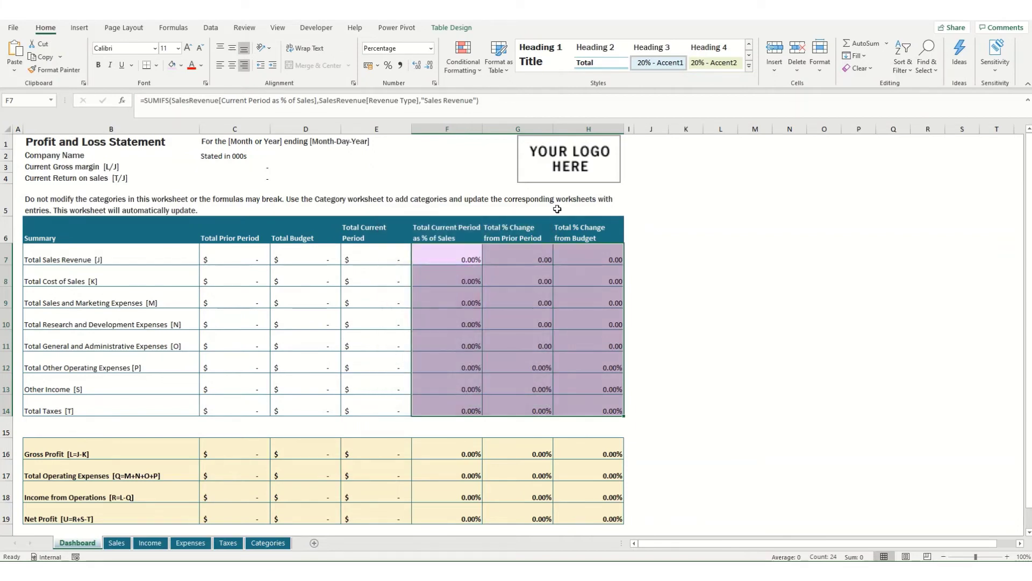
Set Find and Replace to search for cells with the lavender #EFD4FA fill.
key(ctrl+h)
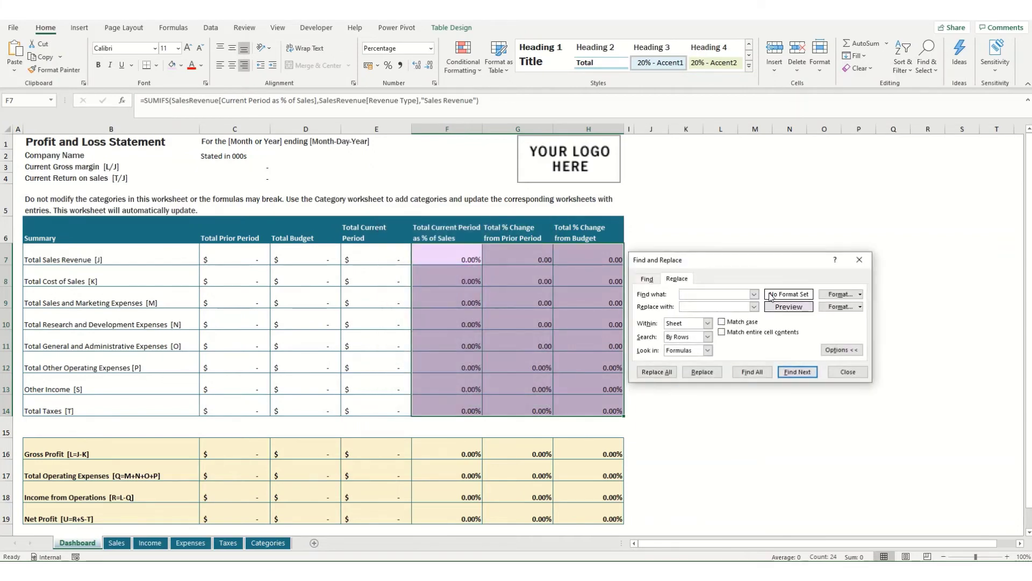
click(860, 294)
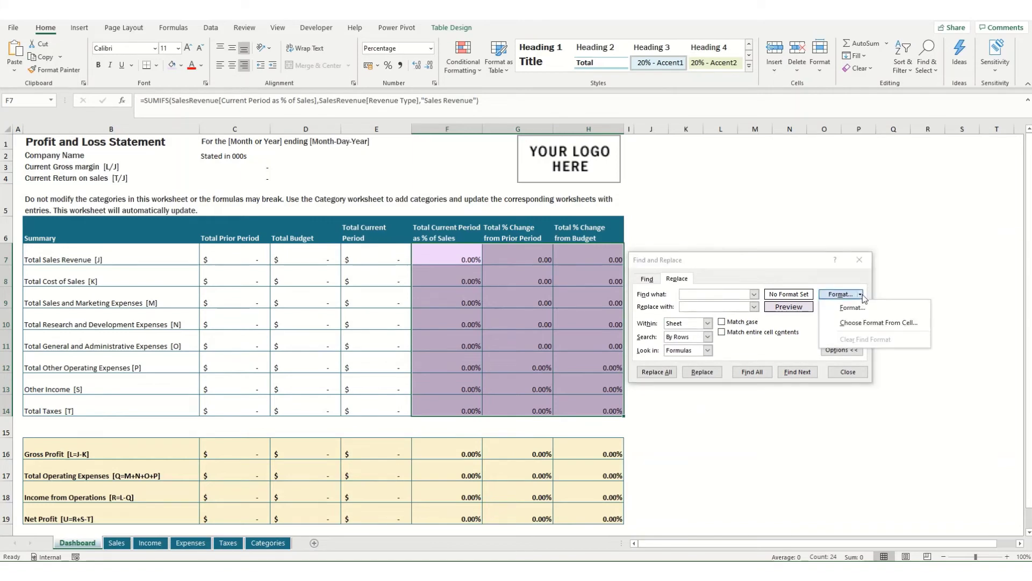
click(860, 308)
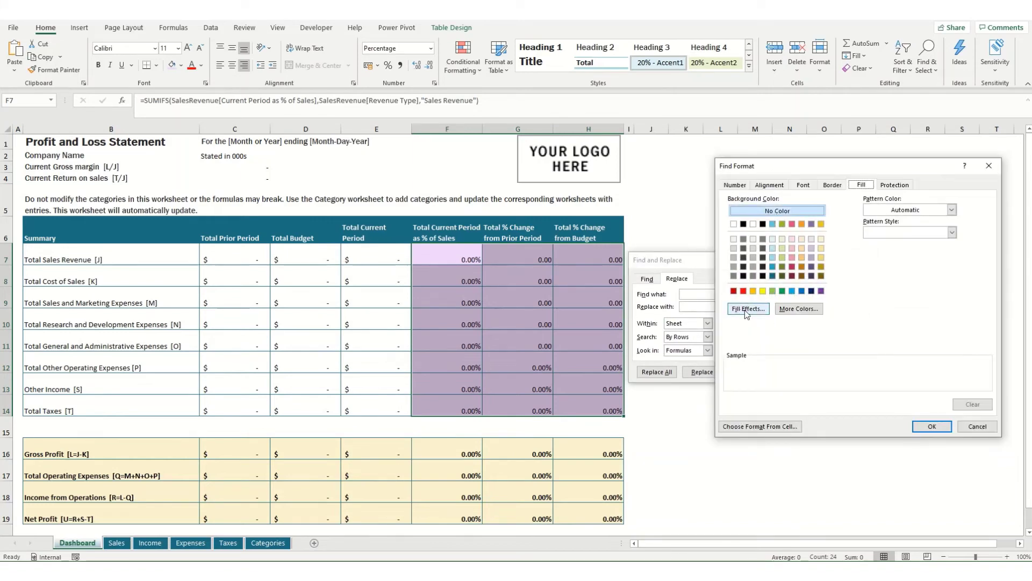
click(799, 309)
click(831, 227)
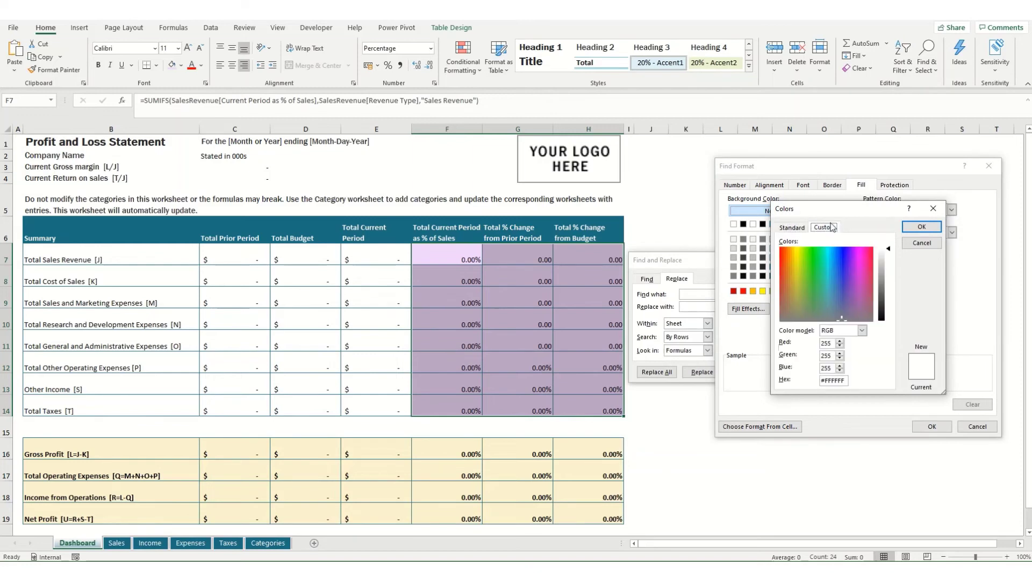
drag(843, 380, 777, 382)
text(#EFD4FA)
key(Tab)
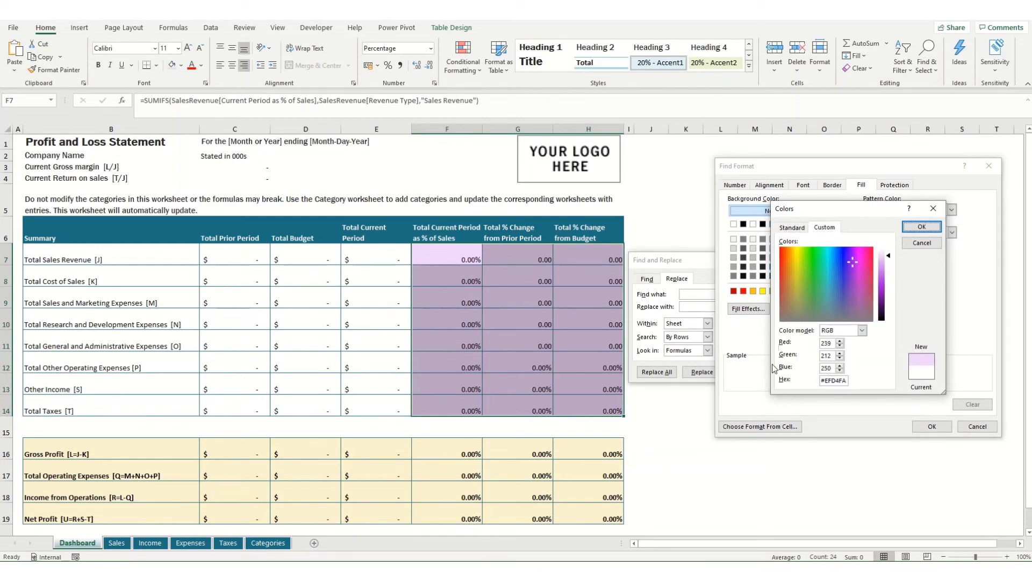
click(922, 226)
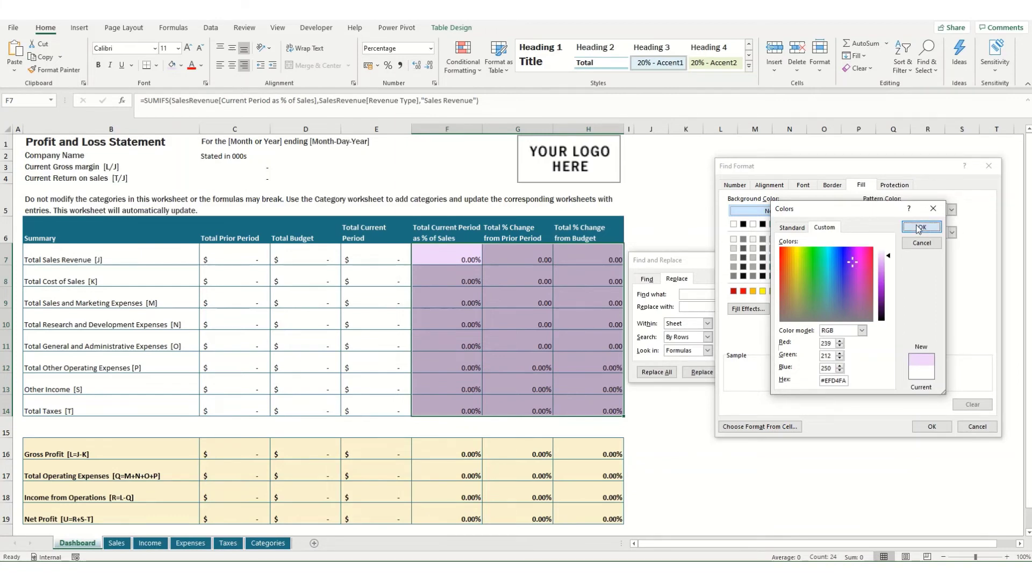
click(942, 430)
Replace all lavender fills with a light green fill, then select cell G7.
click(860, 306)
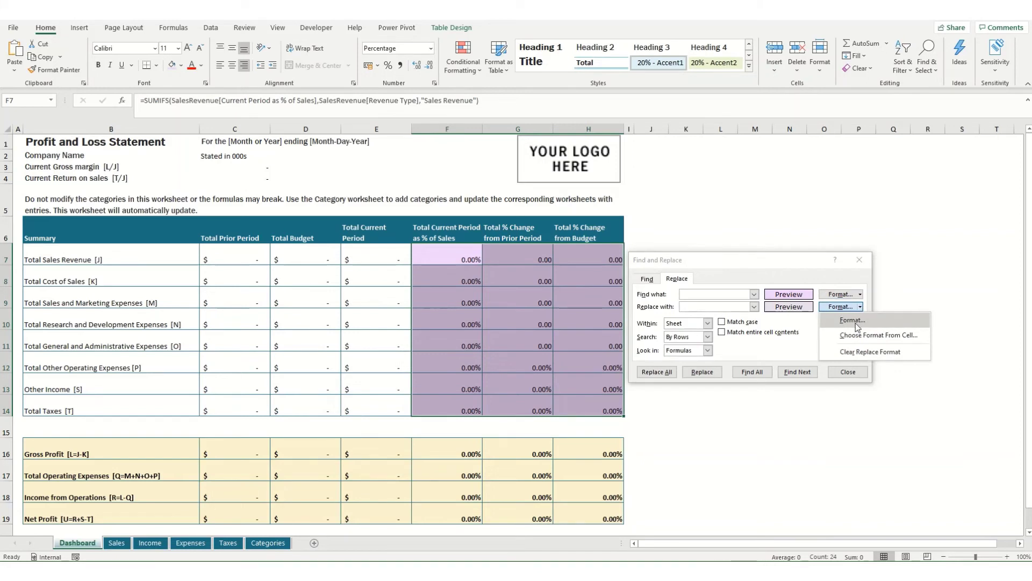
click(856, 322)
click(777, 275)
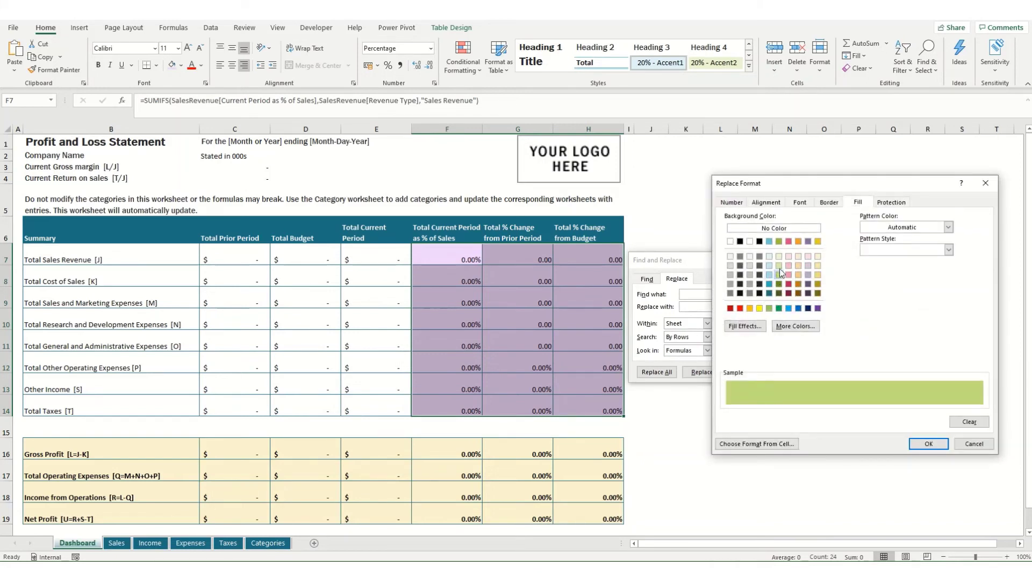
click(779, 265)
click(929, 443)
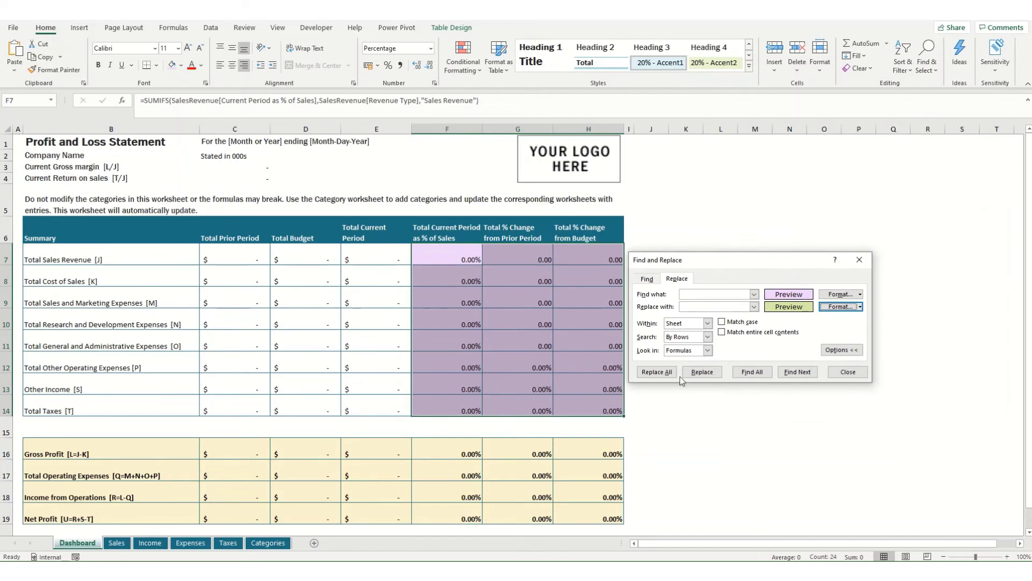
click(657, 372)
key(Return)
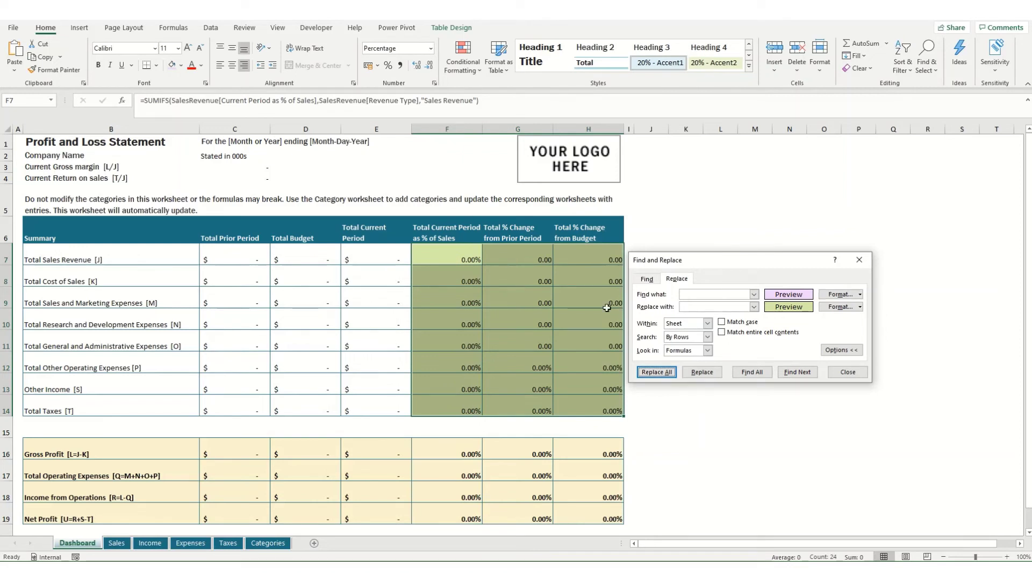
click(514, 258)
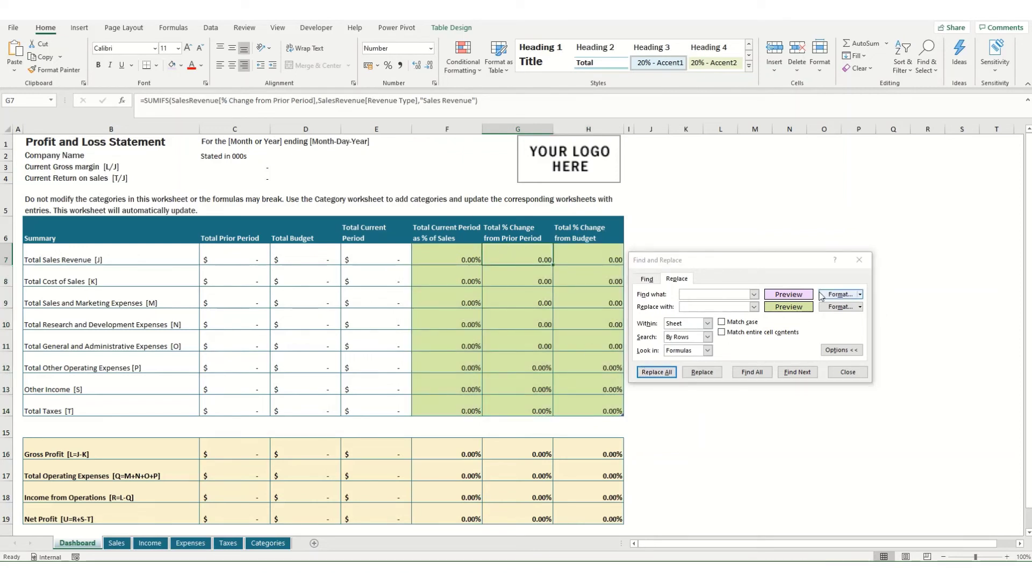
Clear the lavender search format and search using cell G7's format instead.
click(860, 294)
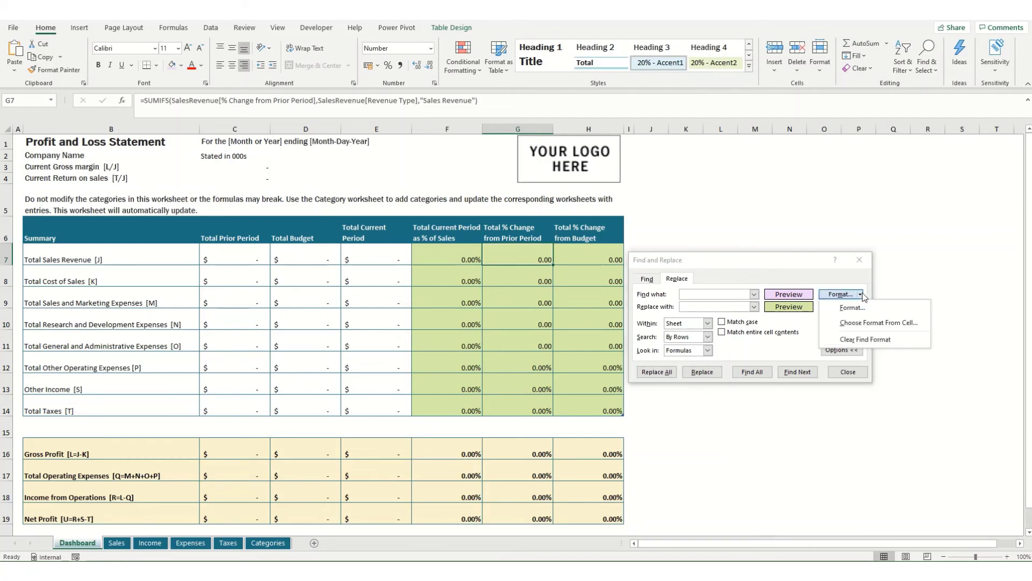
click(853, 340)
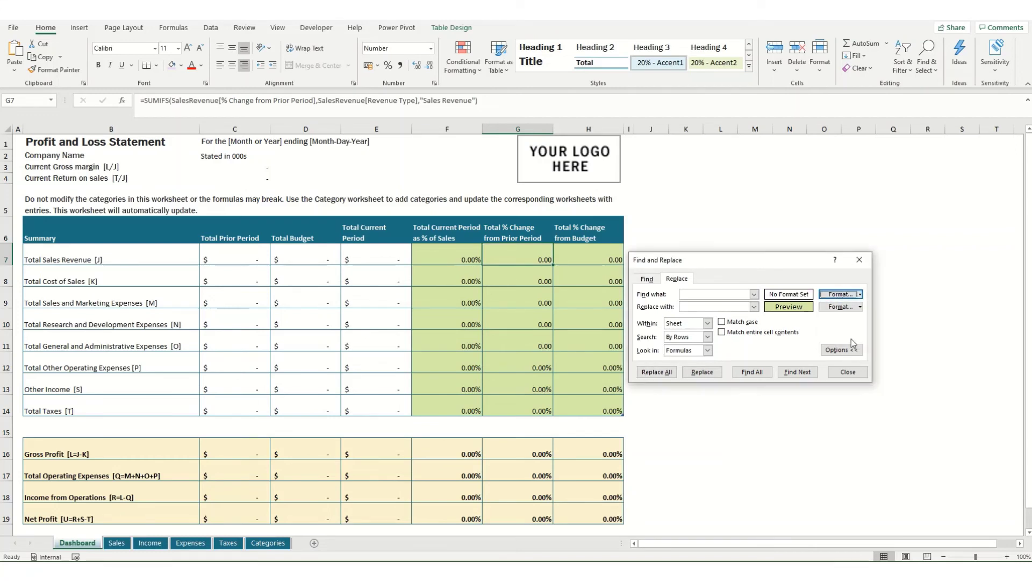
click(861, 294)
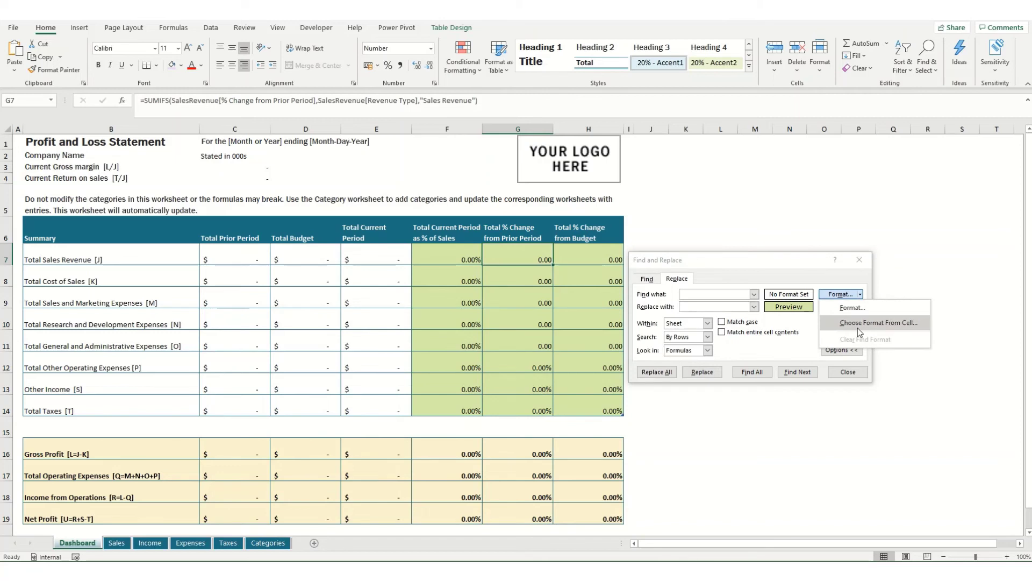
click(857, 323)
click(515, 254)
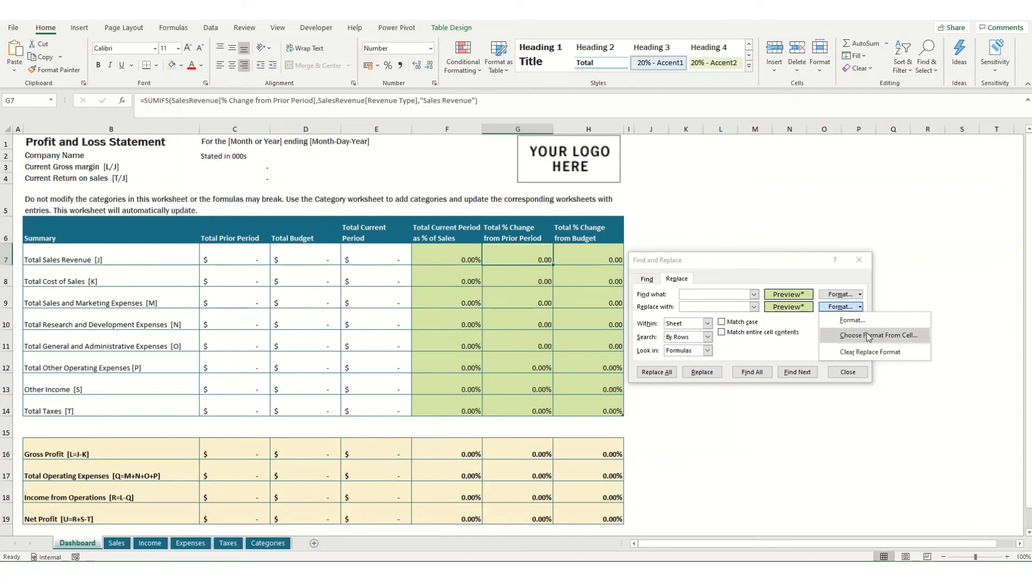
Replace all matches with F7's 0.00% percentage format.
click(868, 336)
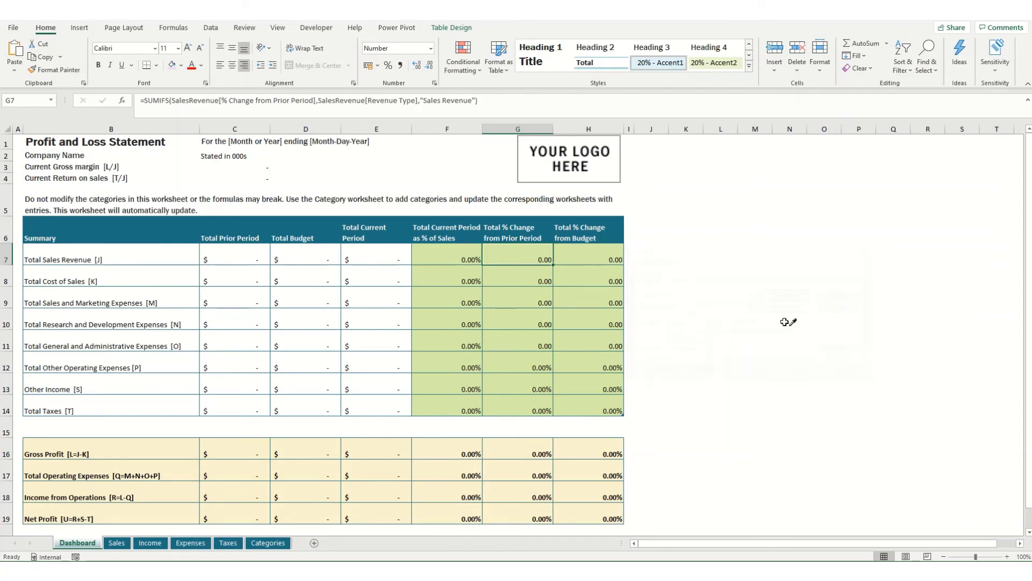
click(448, 256)
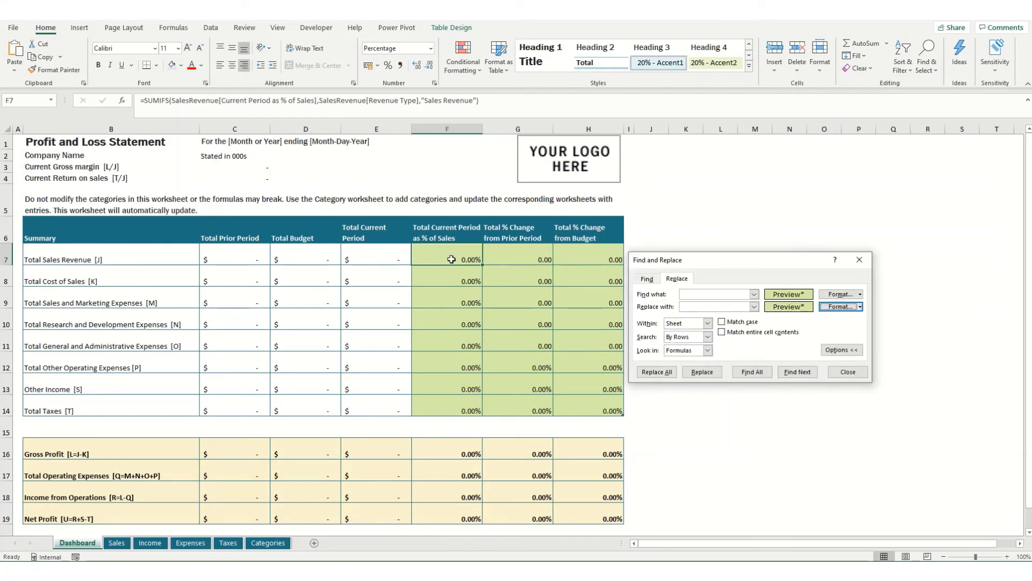
click(656, 372)
click(519, 319)
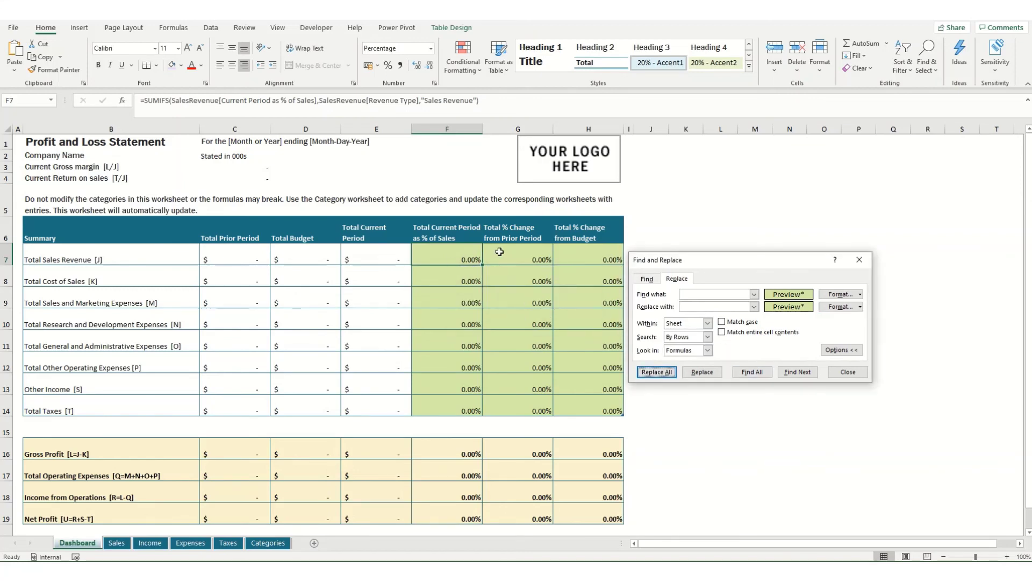